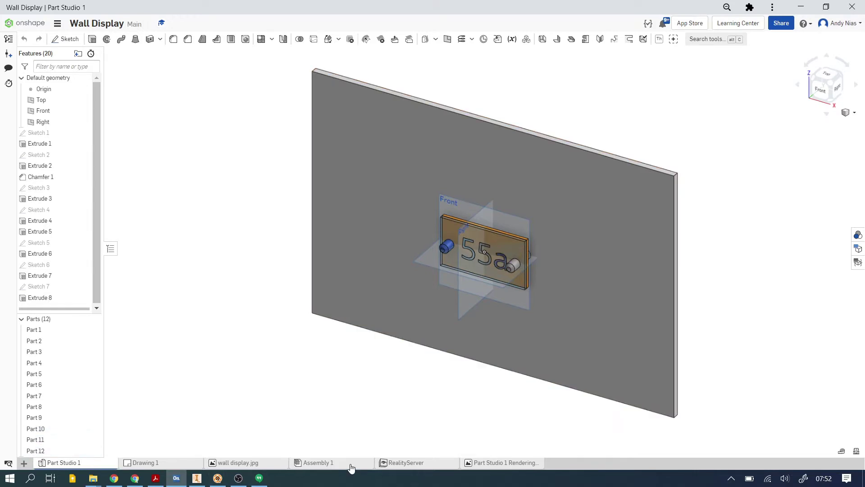
Switch to the Wall Display's Assembly 1 tab showing the 55a sign's 11 part instances
{"action": "left_click", "coordinate": [315, 462]}
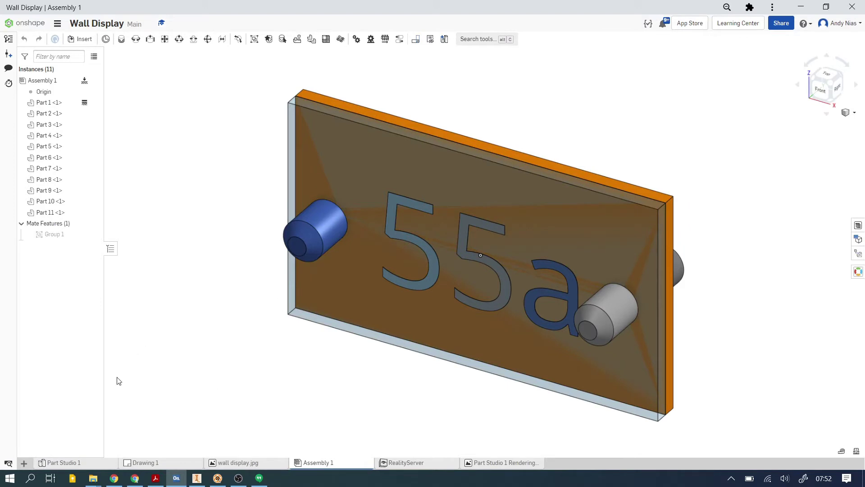
Export Part Studio 1 under a new file name as a STEP file set to Download
{"action": "left_click", "coordinate": [87, 464]}
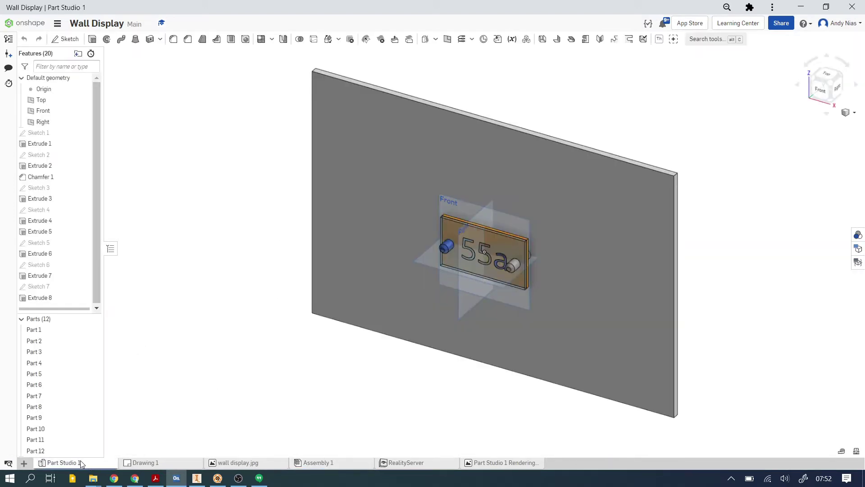
{"action": "right_click", "coordinate": [82, 463]}
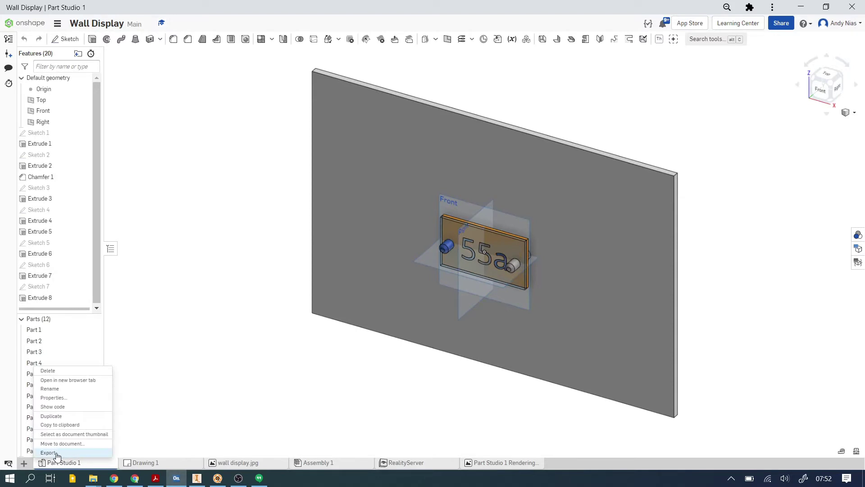
{"action": "right_click", "coordinate": [341, 466]}
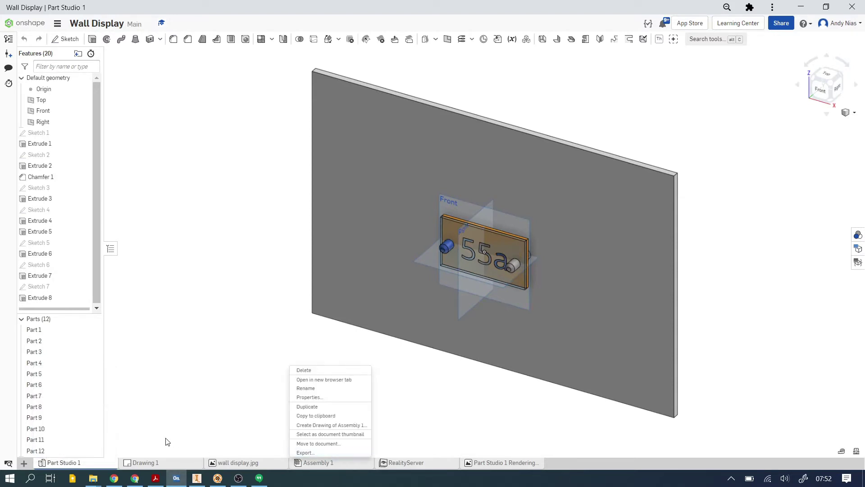
{"action": "right_click", "coordinate": [110, 466]}
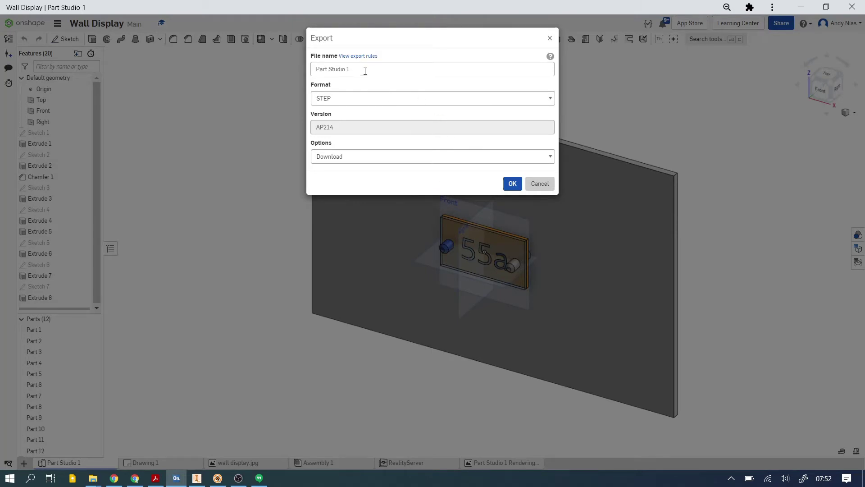
{"action": "left_click_drag", "start_coordinate": [348, 68], "coordinate": [316, 69]}
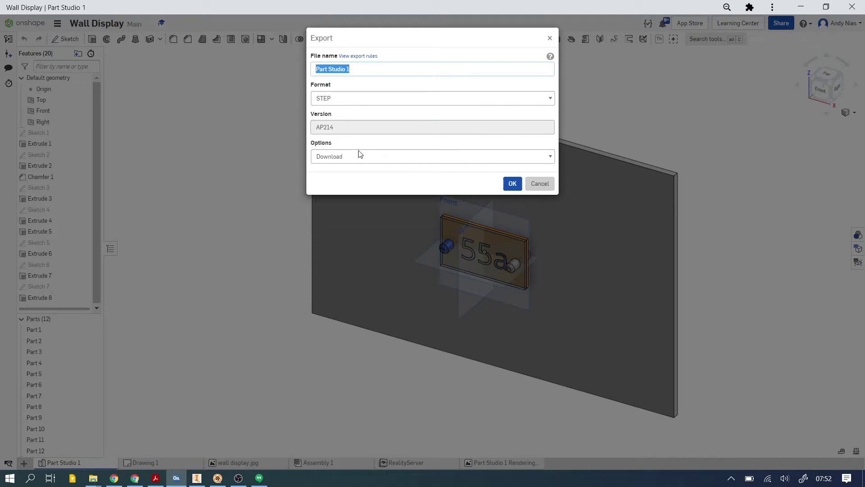
{"action": "left_click", "coordinate": [333, 160]}
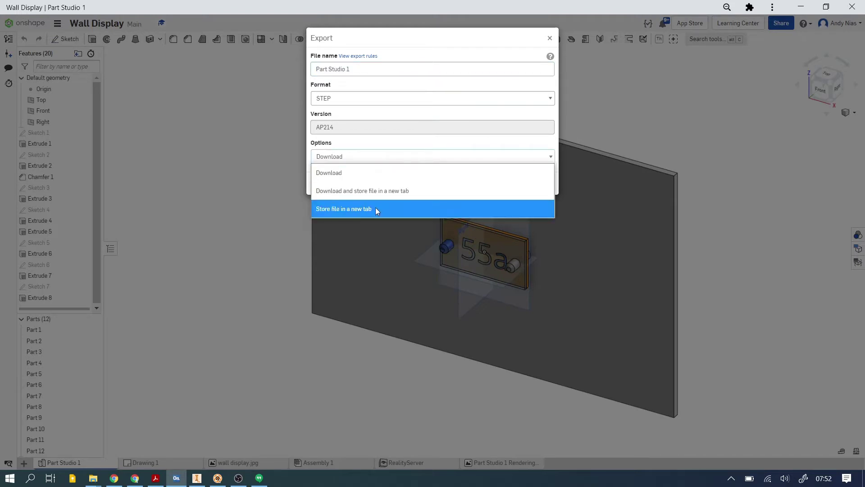
{"action": "left_click", "coordinate": [368, 160]}
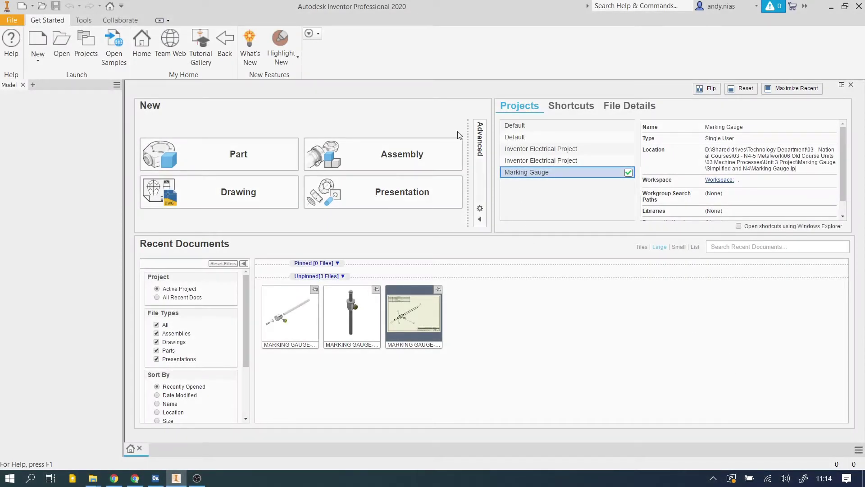
Create a new Standard (mm).iam assembly, Assembly4
{"action": "left_click", "coordinate": [22, 6]}
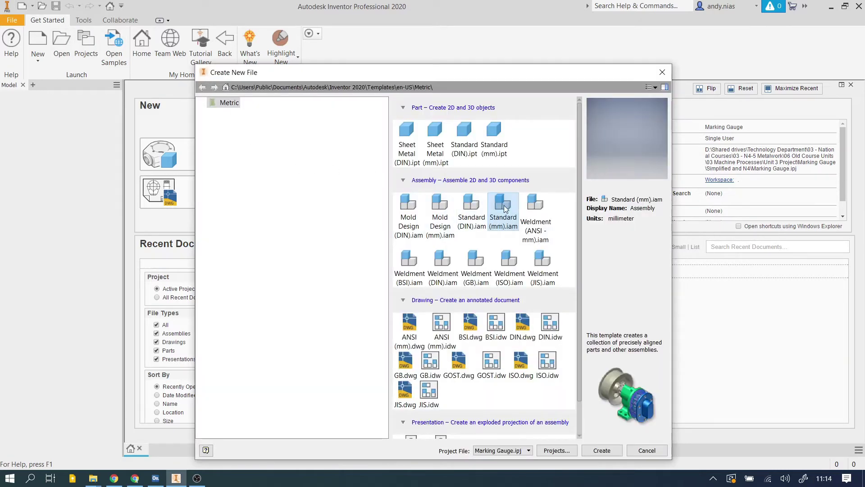
{"action": "left_click", "coordinate": [602, 450]}
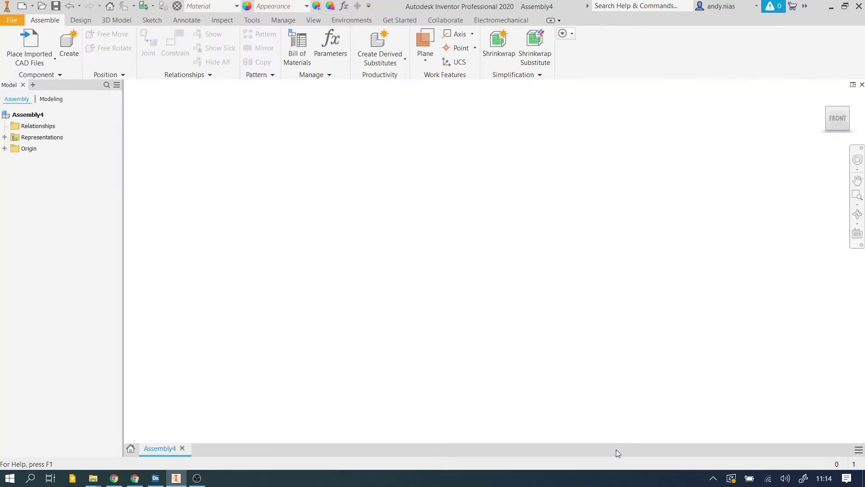
{"action": "left_click", "coordinate": [45, 63]}
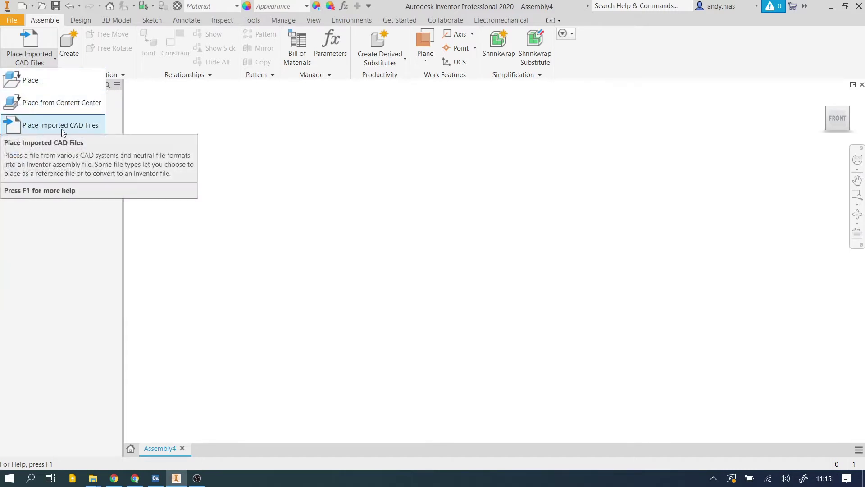
Import Wall display assembly.step from Downloads > Inventor studio, keeping Convert Model
{"action": "left_click", "coordinate": [73, 129]}
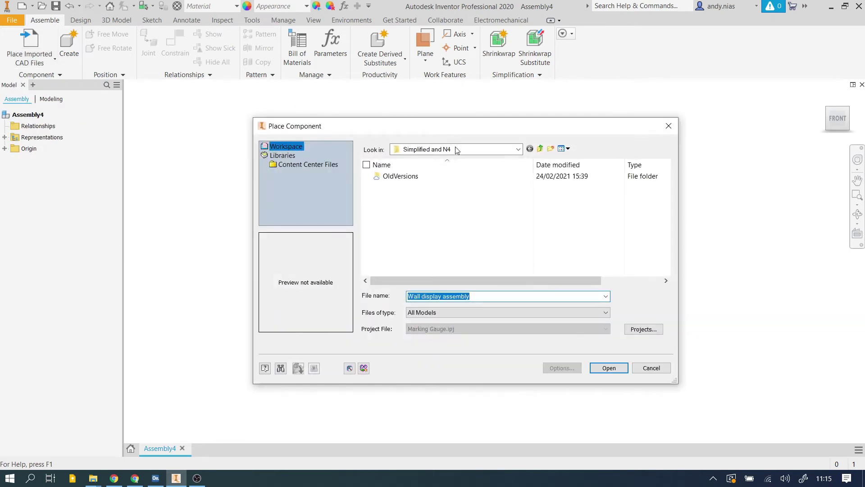
{"action": "left_click", "coordinate": [456, 150]}
{"action": "left_click", "coordinate": [453, 203]}
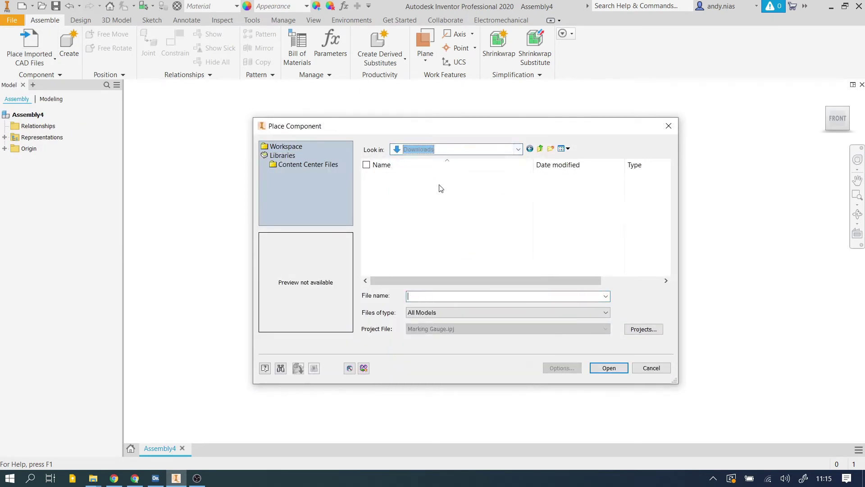
{"action": "double_click", "coordinate": [450, 186]}
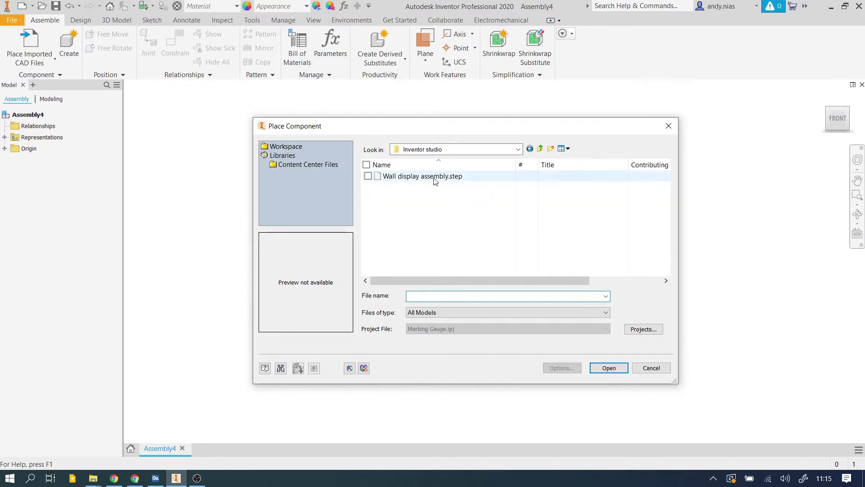
{"action": "left_click", "coordinate": [436, 177]}
{"action": "left_click", "coordinate": [618, 369]}
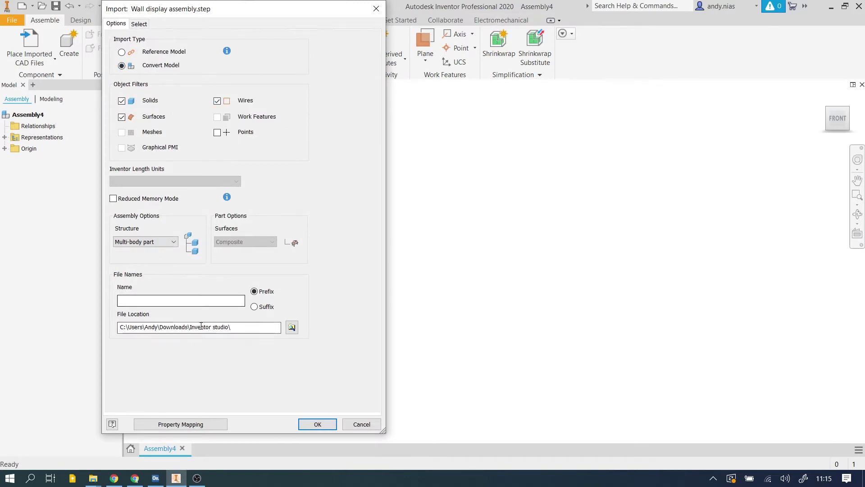
{"action": "left_click", "coordinate": [329, 424]}
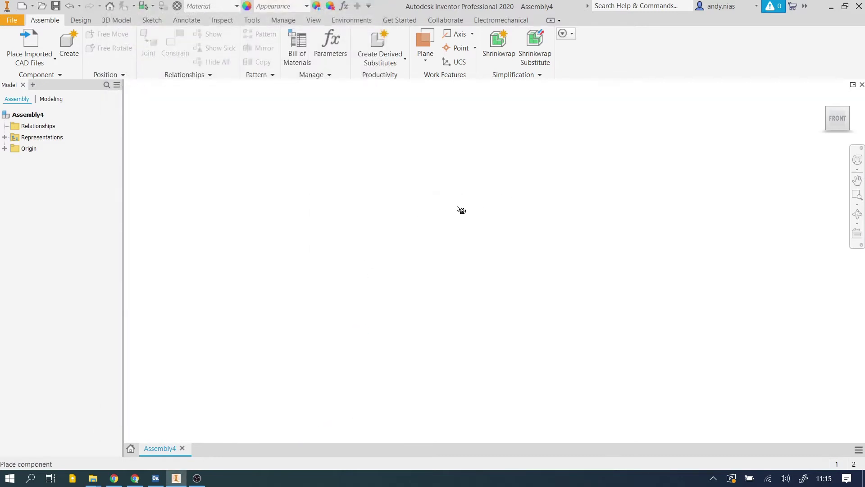
Place one copy of Wall display assembly:1 and switch off its Grounded setting
{"action": "scroll", "coordinate": [453, 206], "scroll_direction": "down", "scroll_amount": 3}
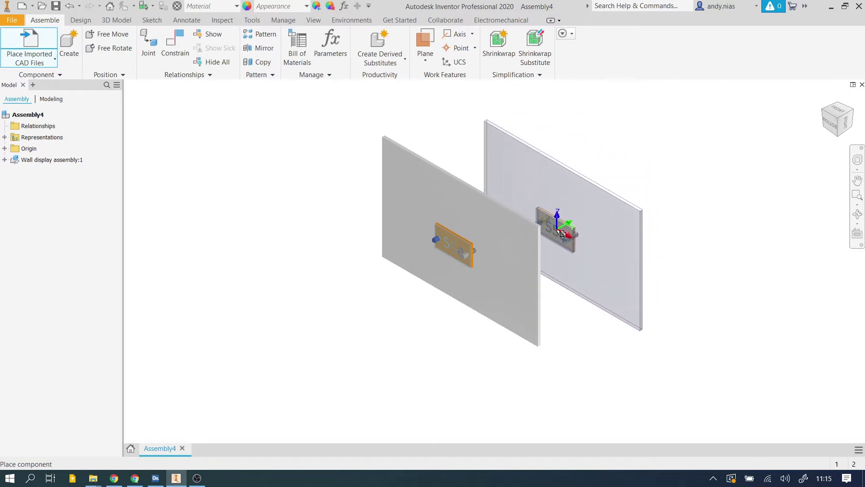
{"action": "right_click", "coordinate": [559, 232]}
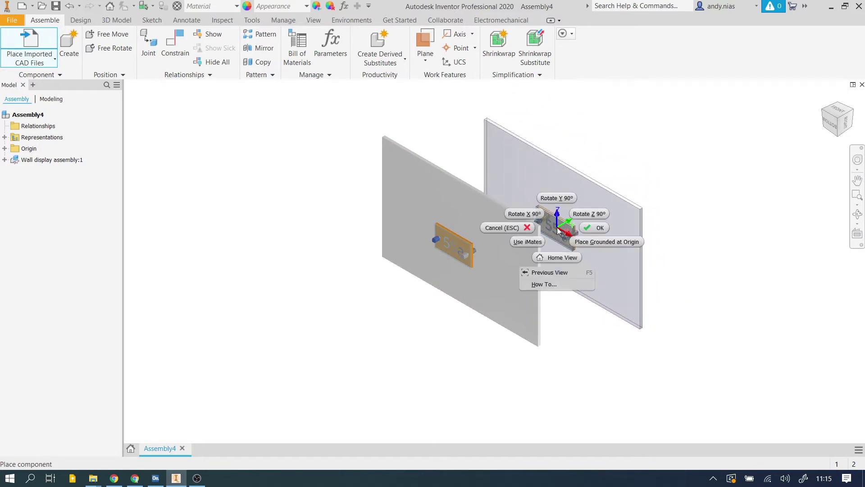
{"action": "left_click", "coordinate": [594, 228]}
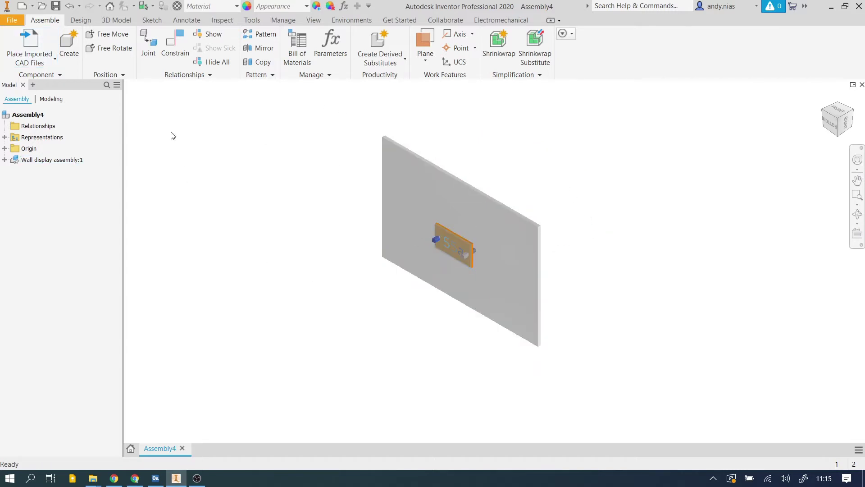
{"action": "left_click", "coordinate": [396, 180]}
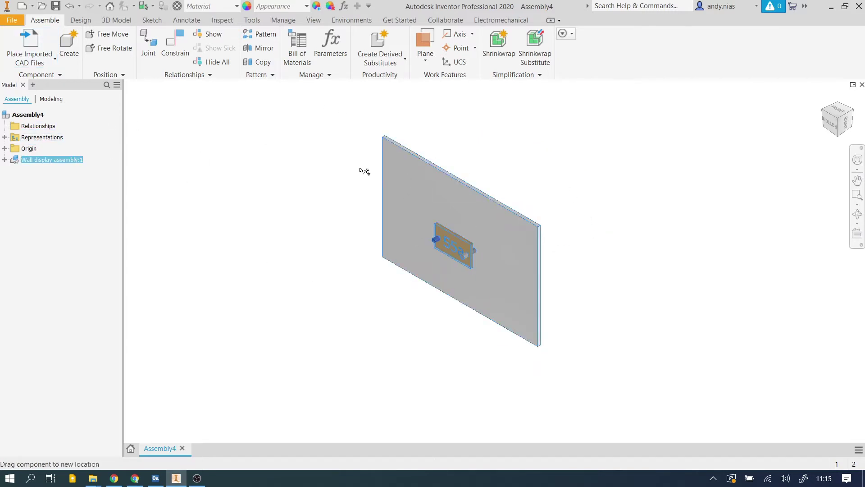
{"action": "right_click", "coordinate": [21, 159]}
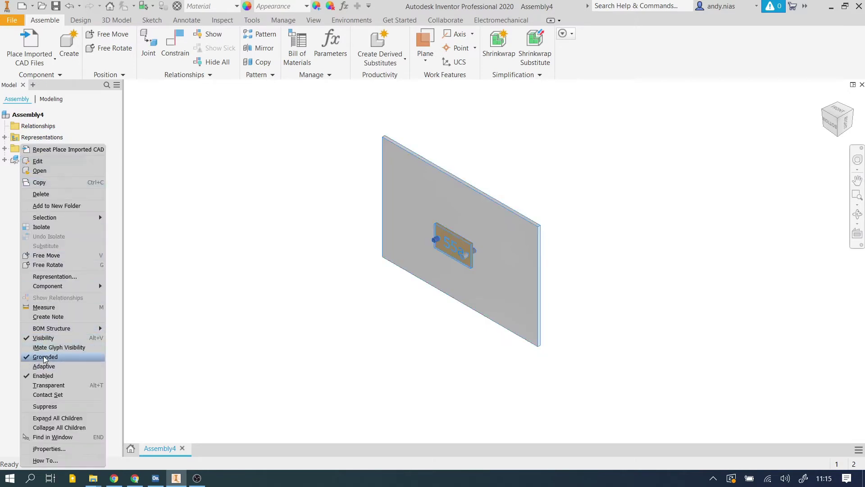
{"action": "left_click", "coordinate": [215, 348]}
{"action": "scroll", "coordinate": [410, 207], "scroll_direction": "down", "scroll_amount": 3}
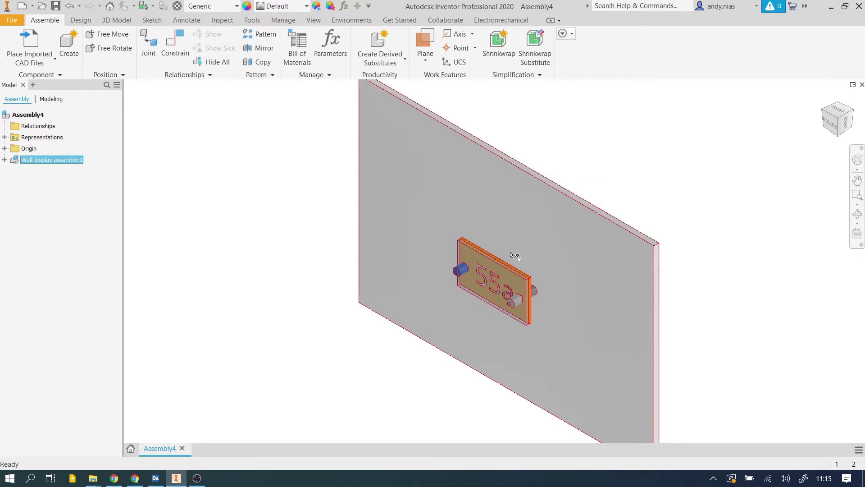
Apply the Denim - Blue appearance to the whole Wall display assembly:1
{"action": "left_click", "coordinate": [5, 160]}
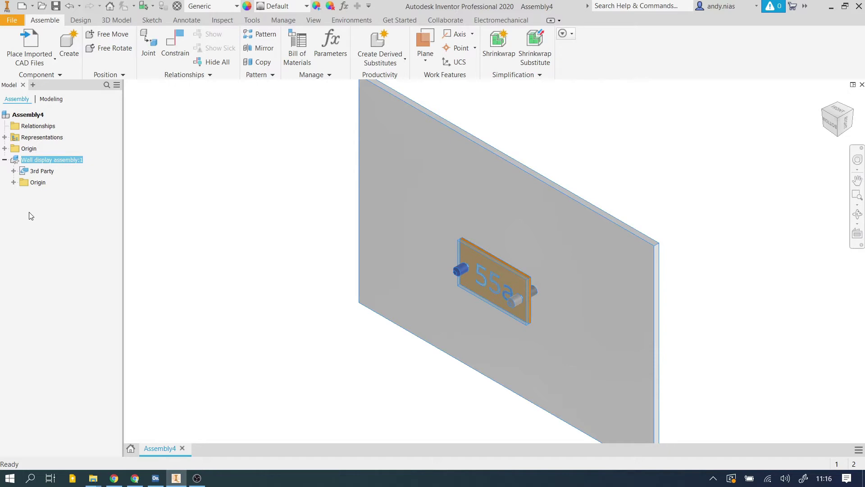
{"action": "left_click", "coordinate": [51, 163]}
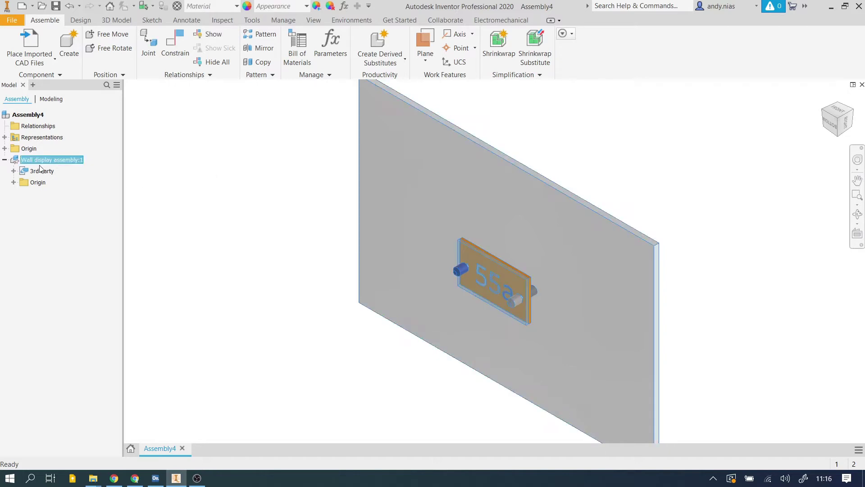
{"action": "left_click", "coordinate": [306, 6]}
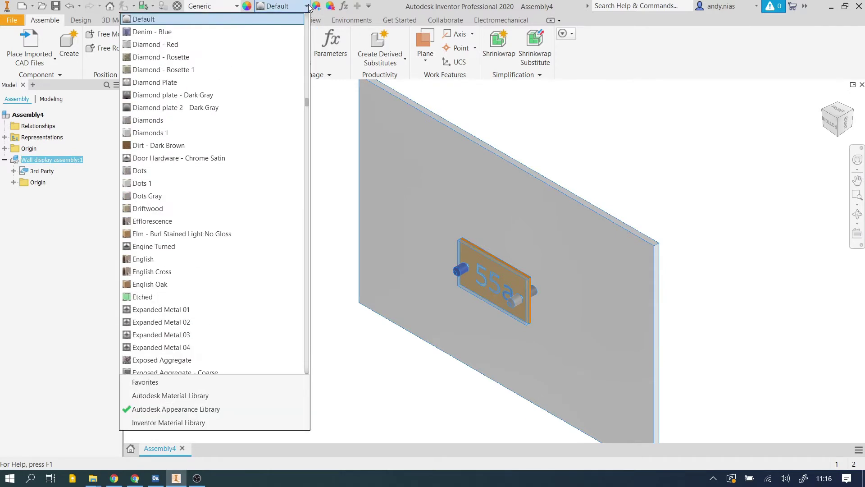
{"action": "left_click", "coordinate": [278, 32]}
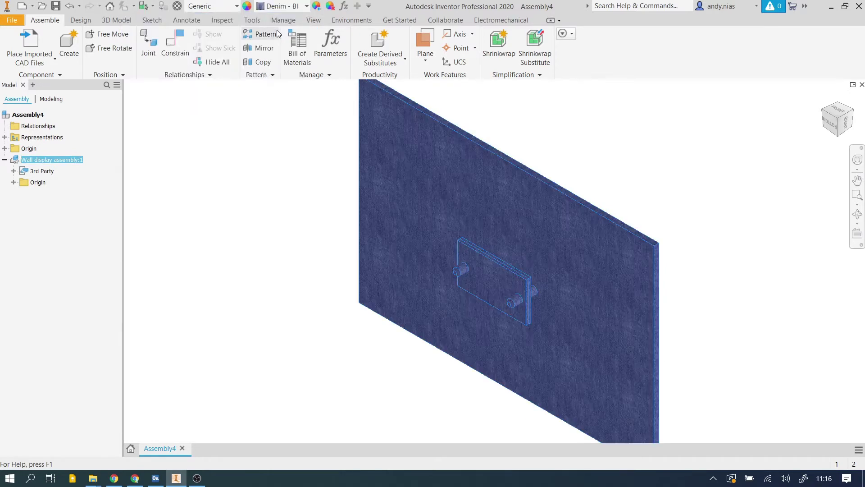
Undo the denim finish so the wall returns to plain grey
{"action": "scroll", "coordinate": [531, 308], "scroll_direction": "up", "scroll_amount": 3}
{"action": "scroll", "coordinate": [532, 308], "scroll_direction": "down", "scroll_amount": 4}
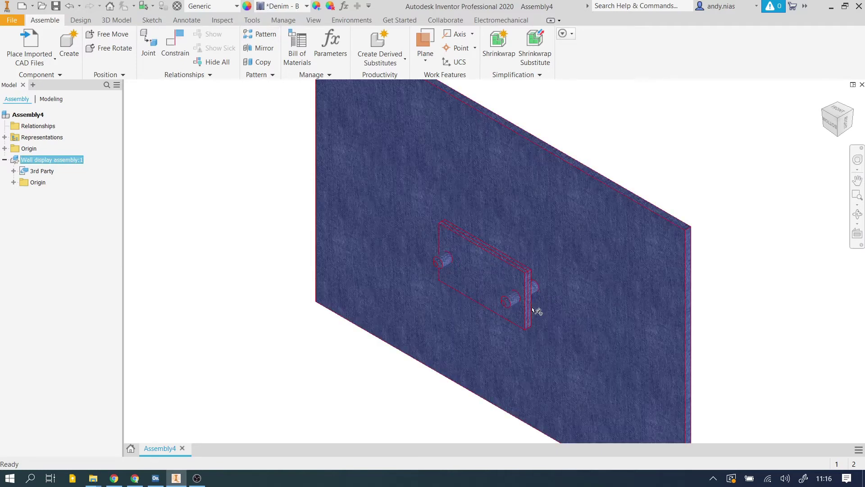
{"action": "scroll", "coordinate": [533, 310], "scroll_direction": "down", "scroll_amount": 2}
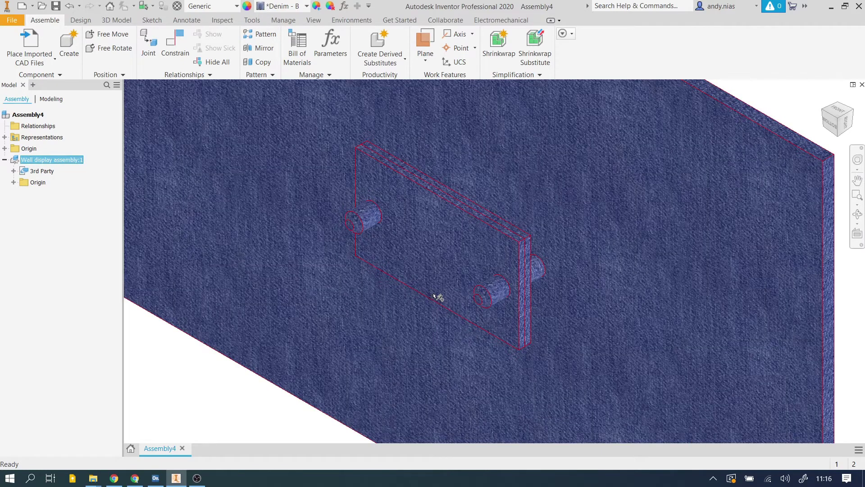
{"action": "scroll", "coordinate": [437, 296], "scroll_direction": "up", "scroll_amount": 2}
{"action": "scroll", "coordinate": [440, 295], "scroll_direction": "up", "scroll_amount": 3}
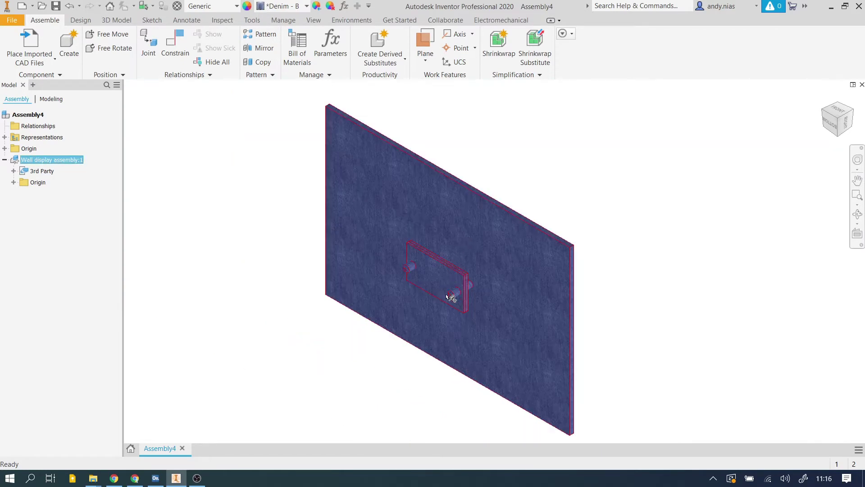
{"action": "left_click", "coordinate": [479, 147]}
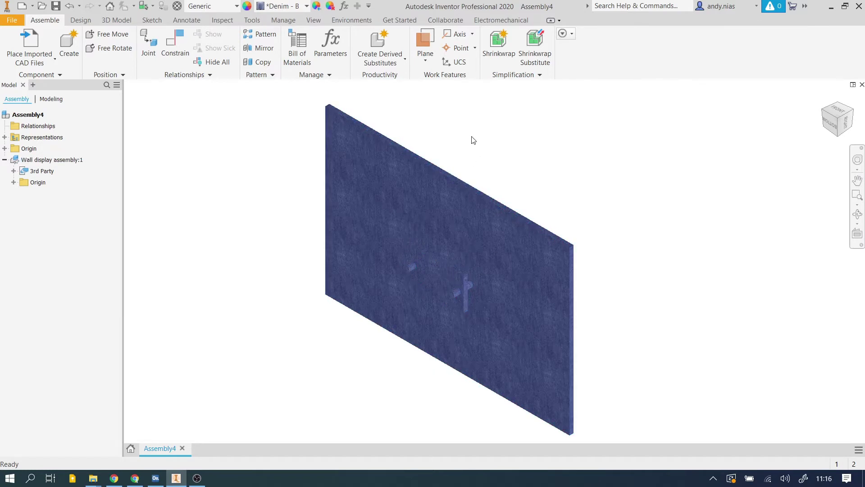
{"action": "key", "text": "ctrl+z"}
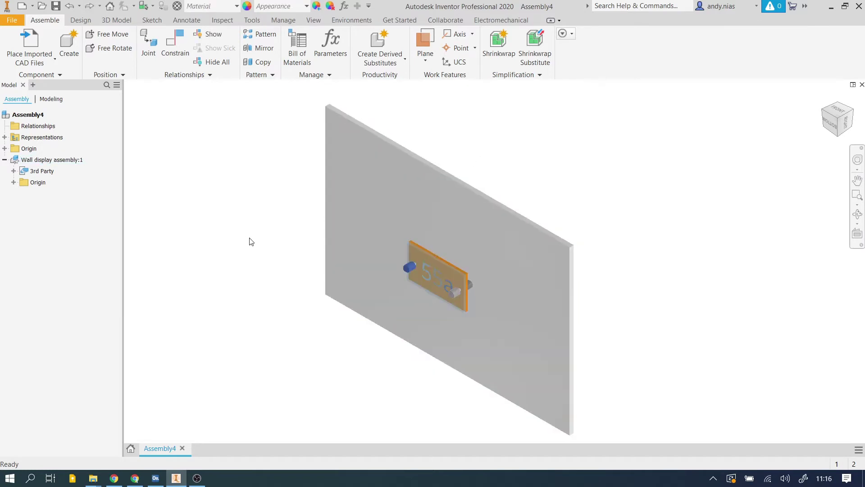
Edit Wall display assembly:1 in place, browsing the Appearance list without changing it
{"action": "double_click", "coordinate": [32, 160]}
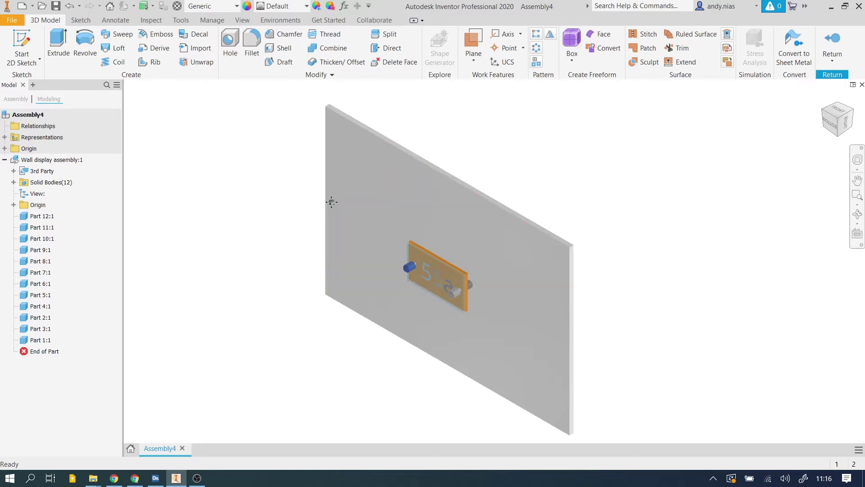
{"action": "middle_click_drag", "start_coordinate": [332, 199], "coordinate": [327, 200]}
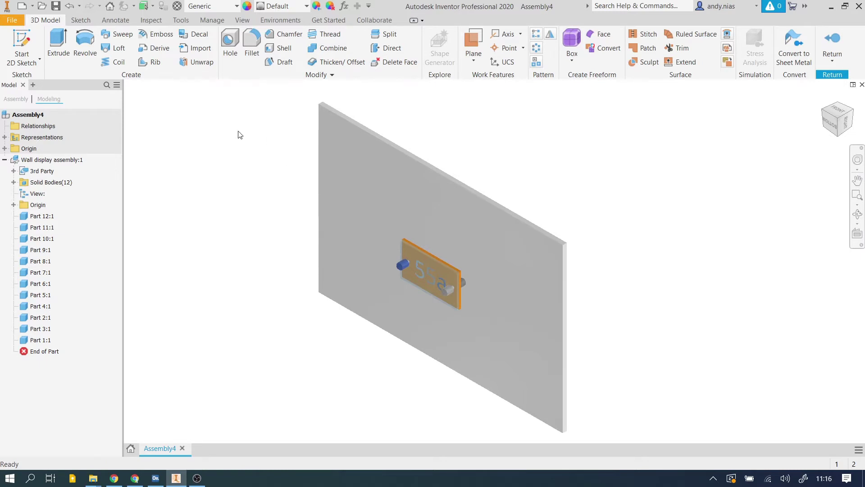
{"action": "left_click", "coordinate": [306, 6]}
{"action": "scroll", "coordinate": [180, 315], "scroll_direction": "down", "scroll_amount": 1}
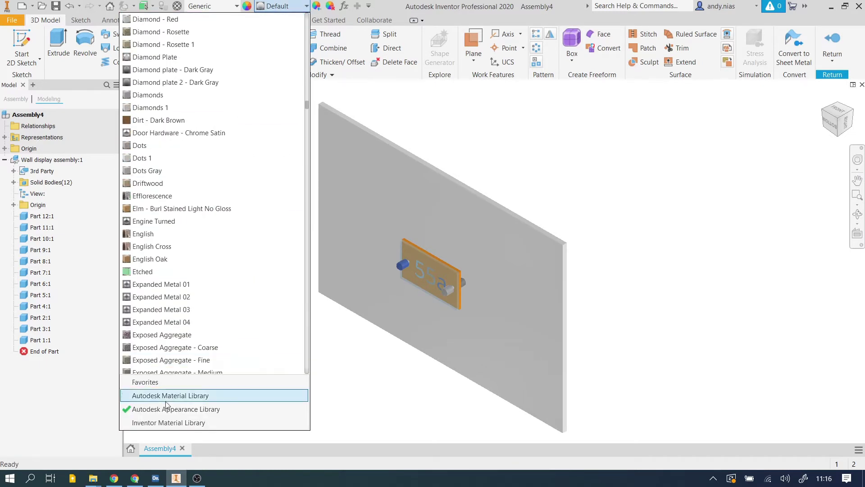
{"action": "scroll", "coordinate": [158, 141], "scroll_direction": "down", "scroll_amount": 9}
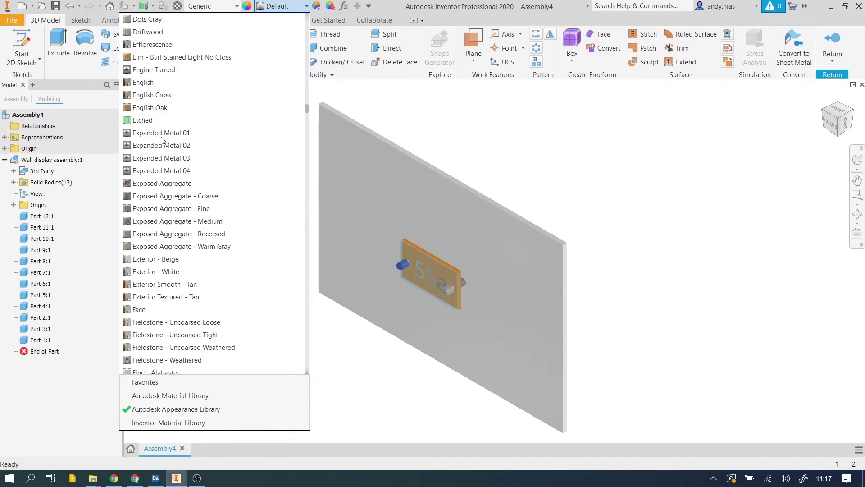
{"action": "scroll", "coordinate": [161, 139], "scroll_direction": "down", "scroll_amount": 11}
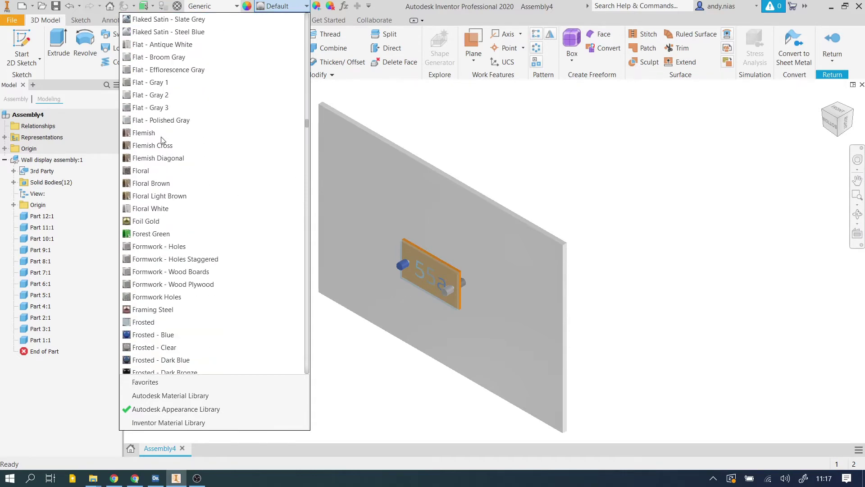
{"action": "scroll", "coordinate": [161, 140], "scroll_direction": "up", "scroll_amount": 7}
{"action": "scroll", "coordinate": [161, 140], "scroll_direction": "up", "scroll_amount": 7}
{"action": "scroll", "coordinate": [161, 140], "scroll_direction": "down", "scroll_amount": 2}
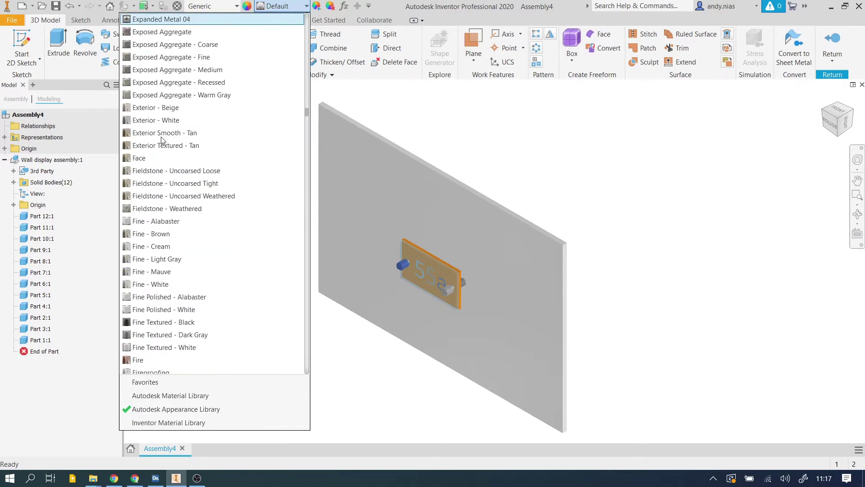
{"action": "scroll", "coordinate": [161, 140], "scroll_direction": "down", "scroll_amount": 6}
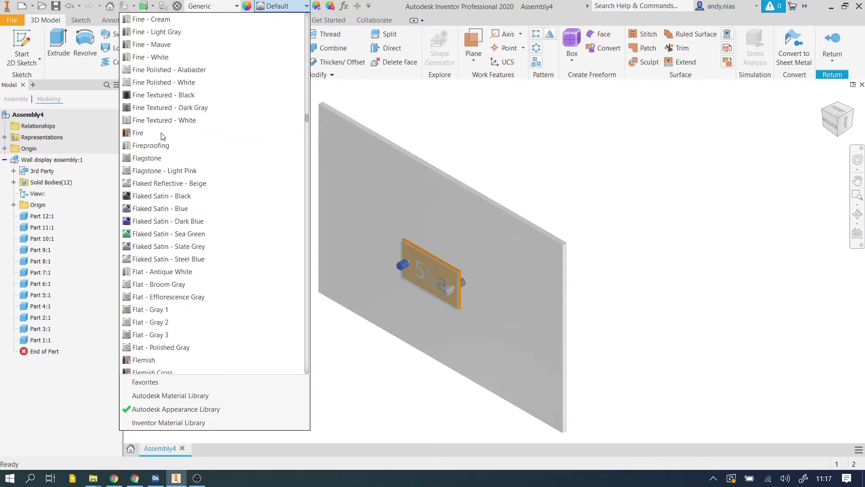
{"action": "scroll", "coordinate": [163, 136], "scroll_direction": "down", "scroll_amount": 8}
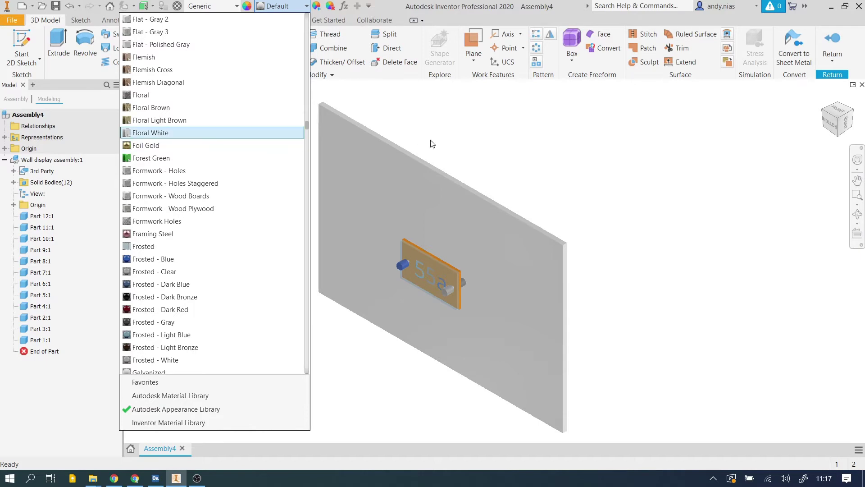
{"action": "left_click", "coordinate": [503, 133]}
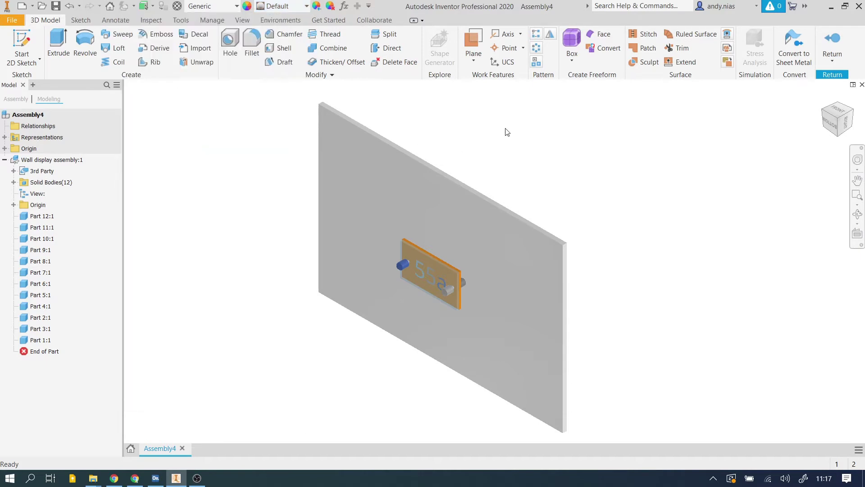
Open the Appearance Browser and browse the document and Autodesk Appearance Library swatches
{"action": "left_click", "coordinate": [247, 6]}
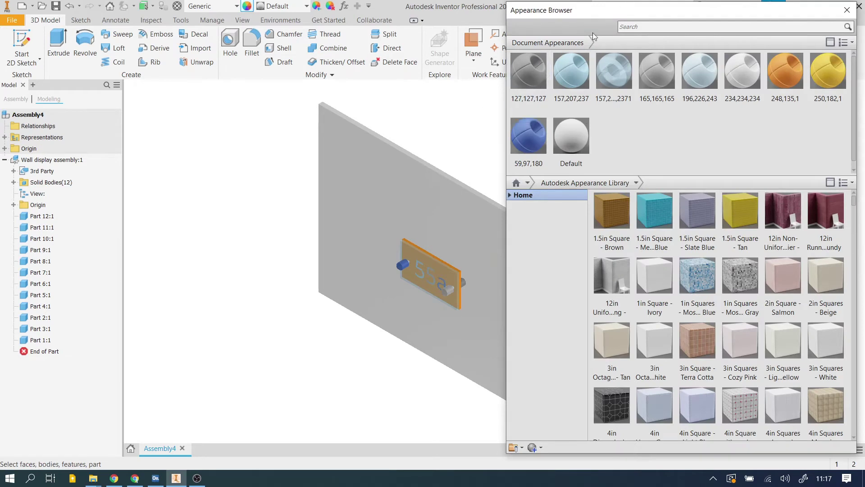
{"action": "middle_click_drag", "start_coordinate": [361, 239], "coordinate": [247, 227]}
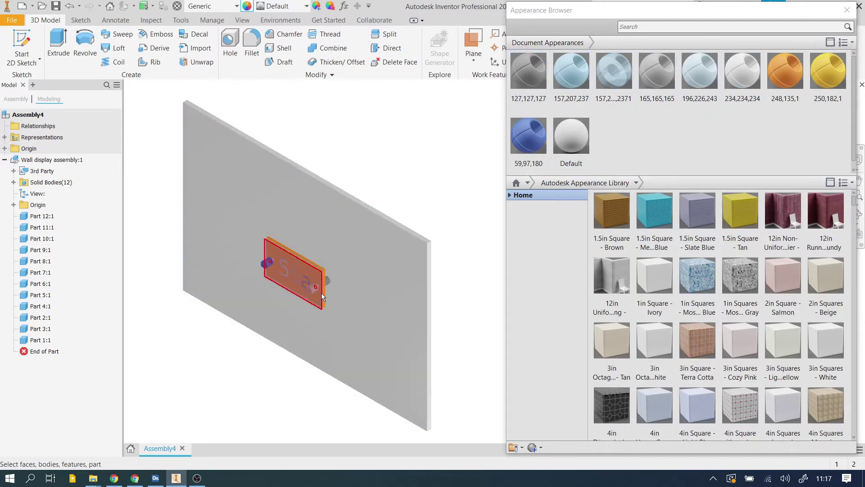
{"action": "left_click_drag", "start_coordinate": [616, 74], "coordinate": [288, 318]}
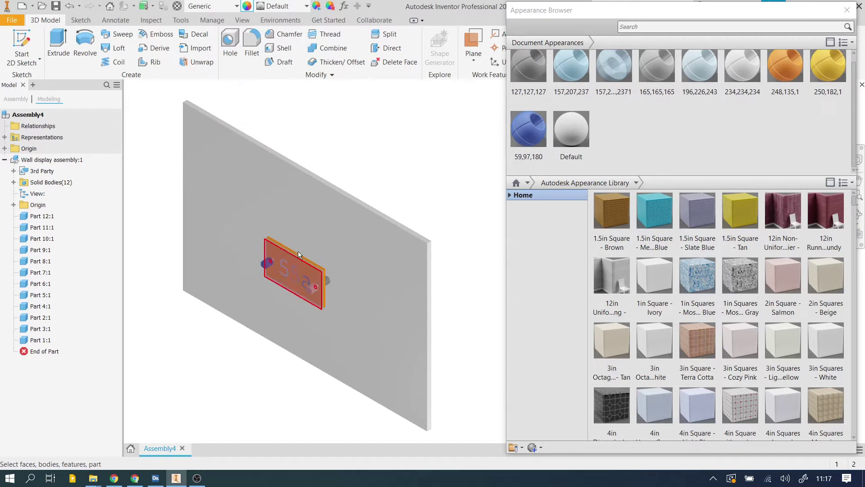
{"action": "scroll", "coordinate": [588, 107], "scroll_direction": "up", "scroll_amount": 1}
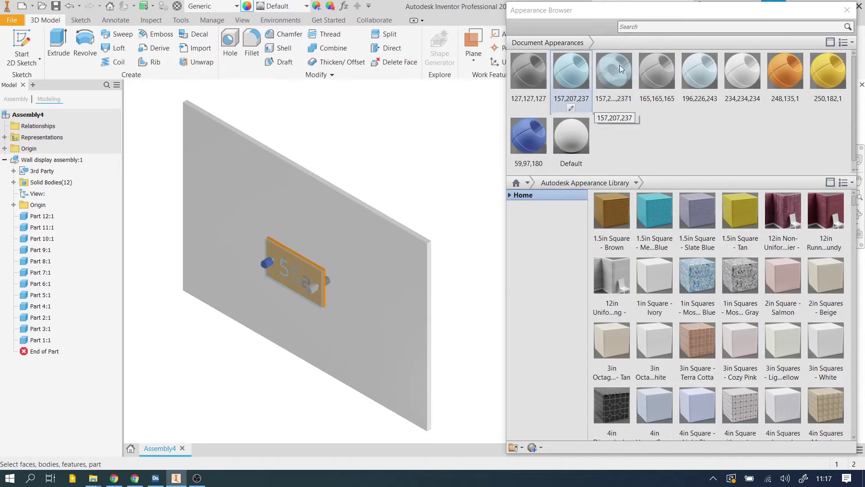
{"action": "scroll", "coordinate": [546, 134], "scroll_direction": "down", "scroll_amount": 1}
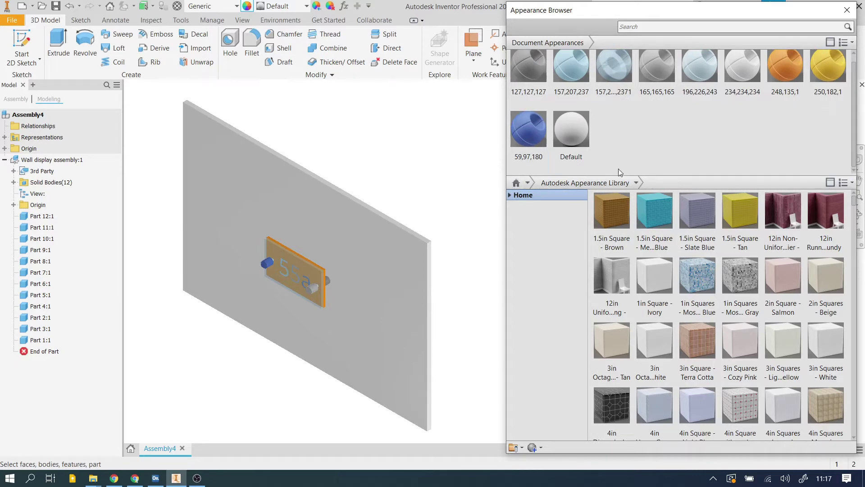
{"action": "scroll", "coordinate": [685, 116], "scroll_direction": "up", "scroll_amount": 1}
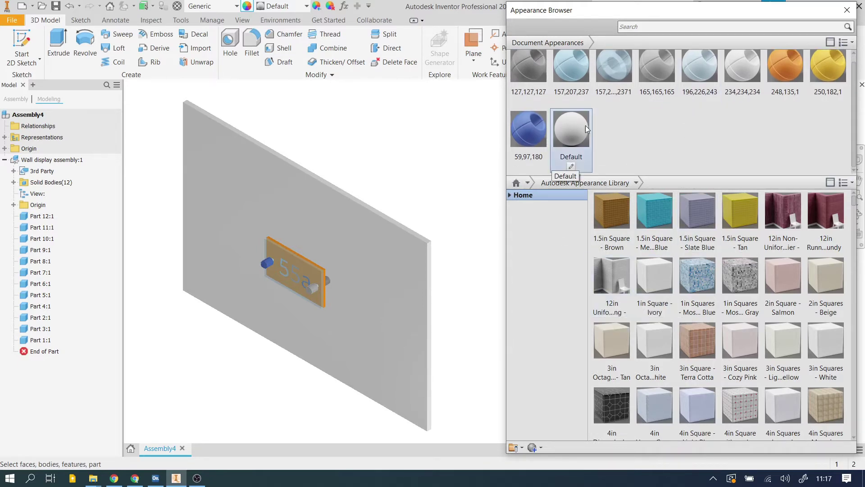
{"action": "scroll", "coordinate": [674, 286], "scroll_direction": "down", "scroll_amount": 10}
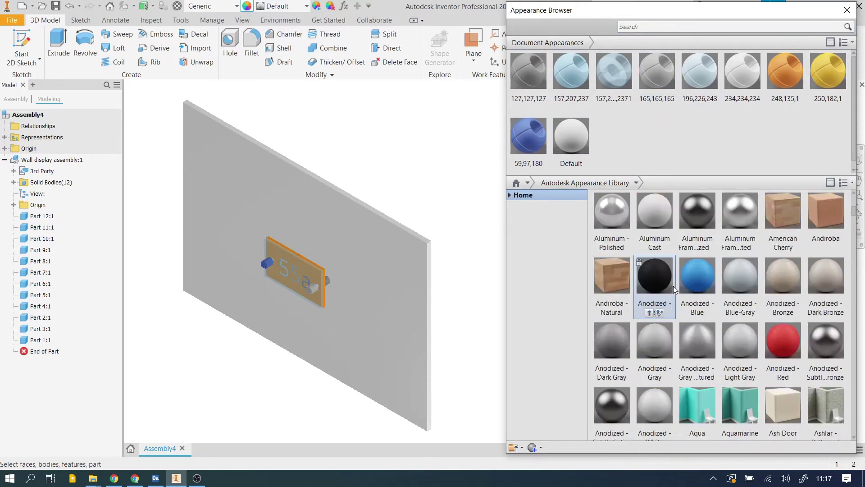
{"action": "scroll", "coordinate": [686, 292], "scroll_direction": "down", "scroll_amount": 8}
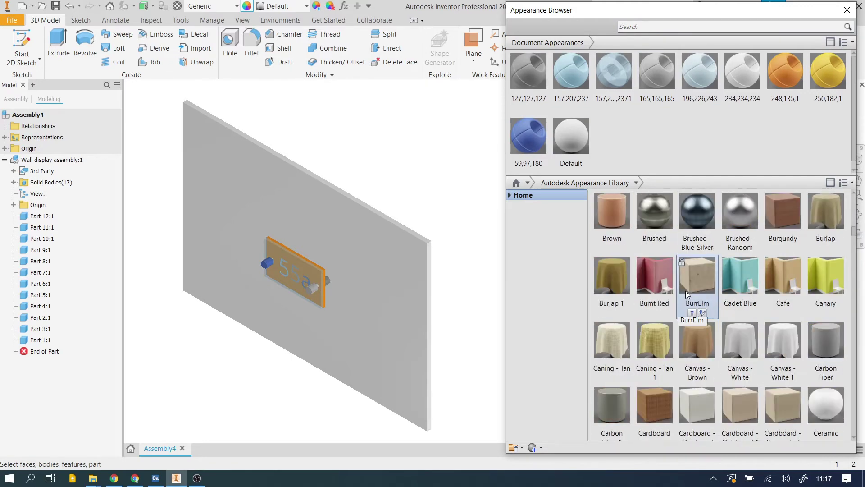
{"action": "scroll", "coordinate": [676, 320], "scroll_direction": "down", "scroll_amount": 8}
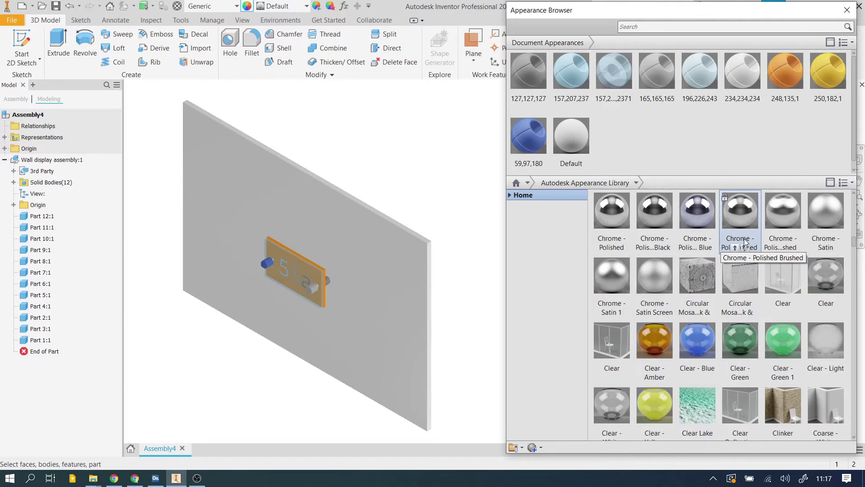
{"action": "scroll", "coordinate": [717, 348], "scroll_direction": "up", "scroll_amount": 15}
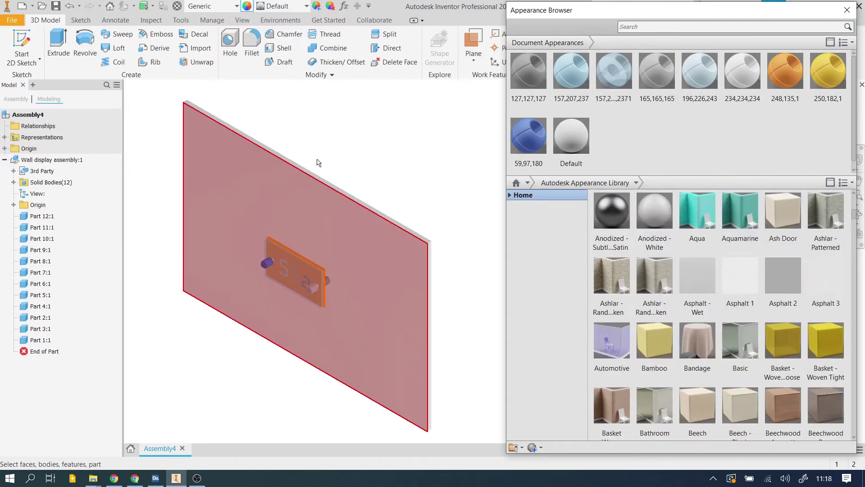
{"action": "left_click", "coordinate": [664, 25]}
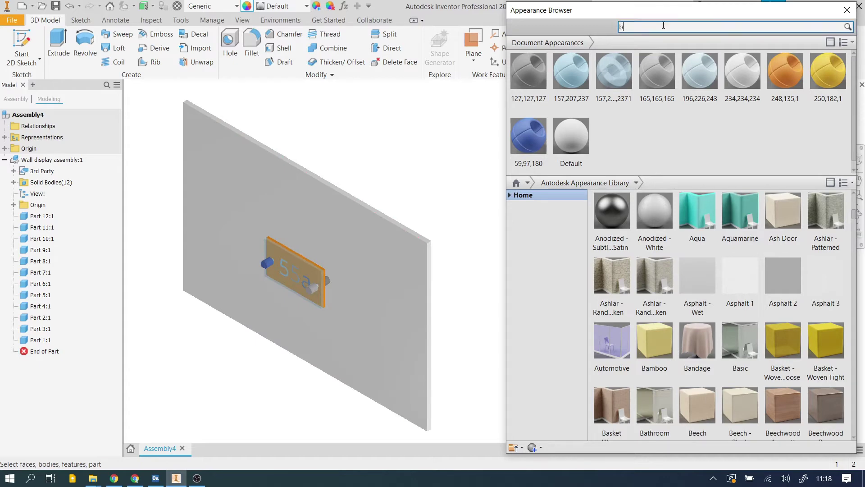
Search 'brick' and add Uniform Running - Burgundy to the document appearances
{"action": "key", "text": "Return"}
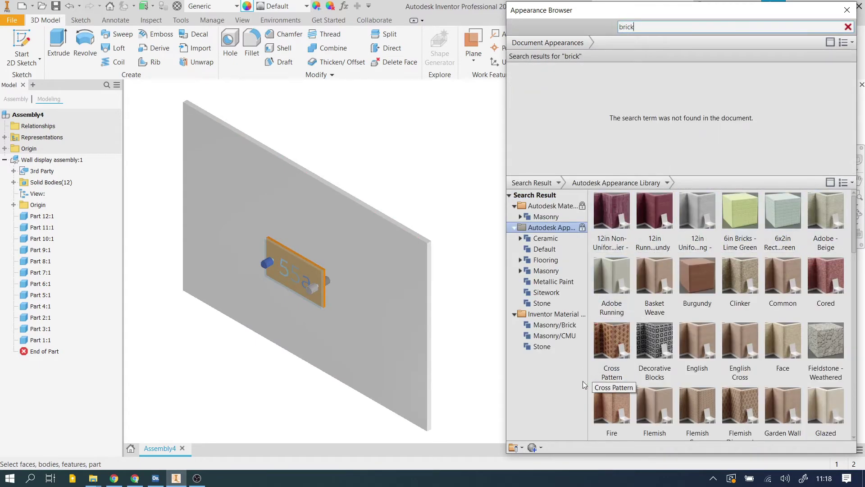
{"action": "scroll", "coordinate": [616, 393], "scroll_direction": "down", "scroll_amount": 10}
{"action": "scroll", "coordinate": [617, 391], "scroll_direction": "down", "scroll_amount": 3}
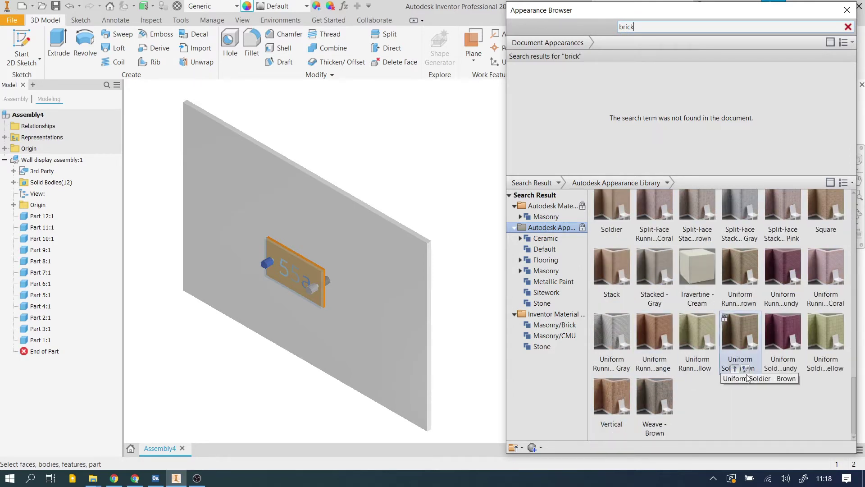
{"action": "scroll", "coordinate": [653, 193], "scroll_direction": "up", "scroll_amount": 1}
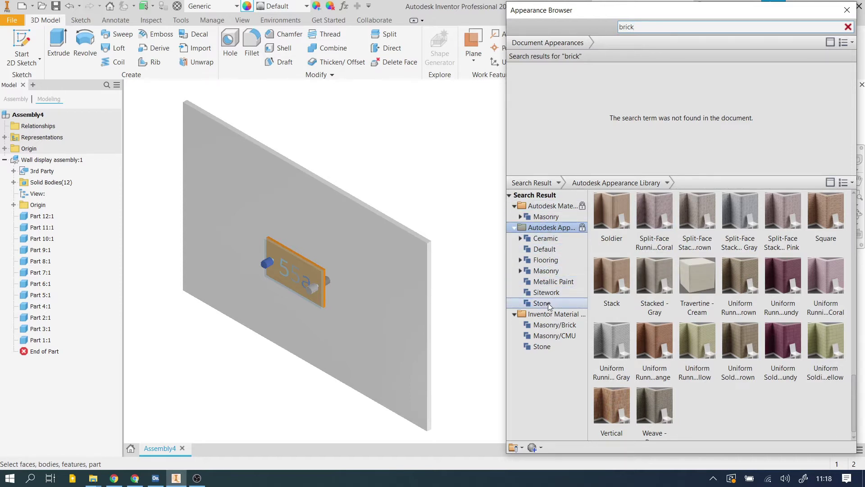
{"action": "left_click", "coordinate": [520, 239]}
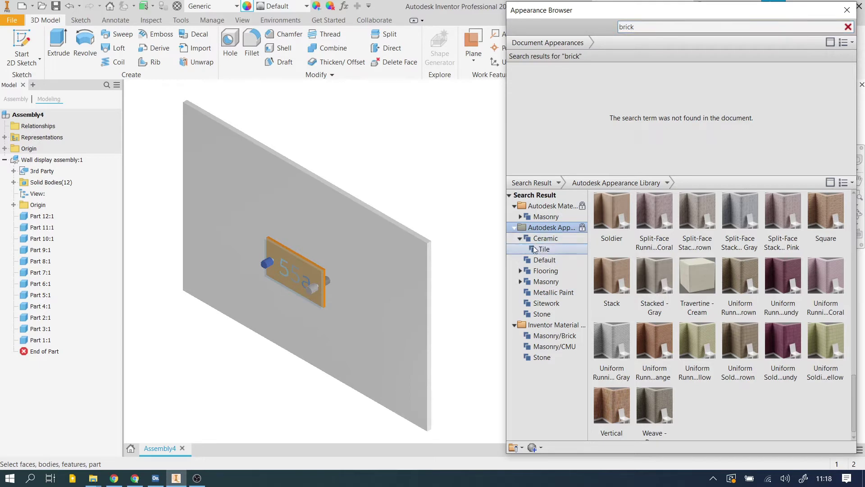
{"action": "left_click", "coordinate": [520, 280]}
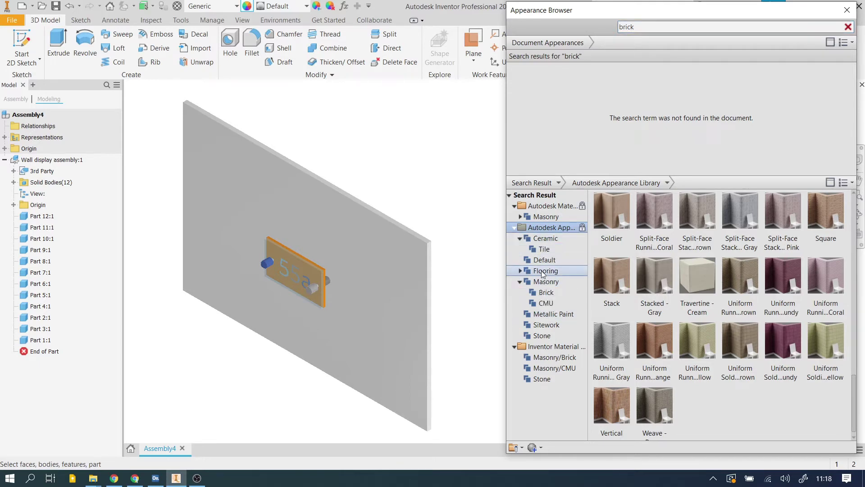
{"action": "left_click", "coordinate": [523, 271]}
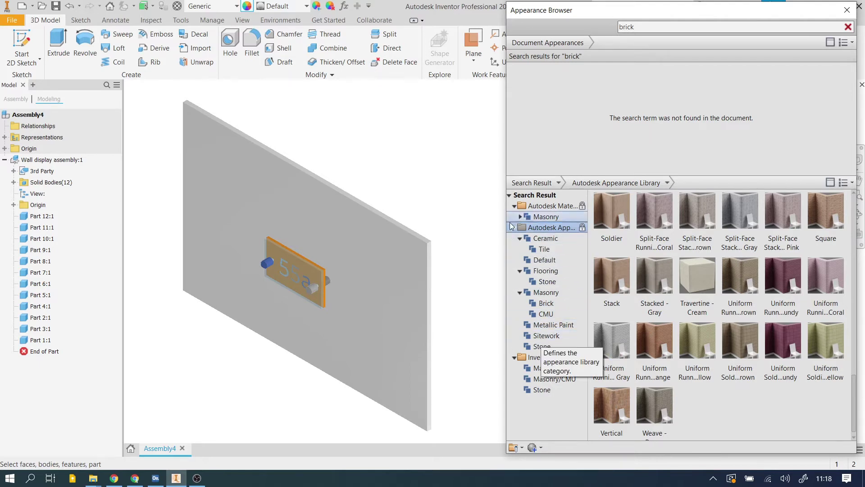
{"action": "double_click", "coordinate": [626, 27]}
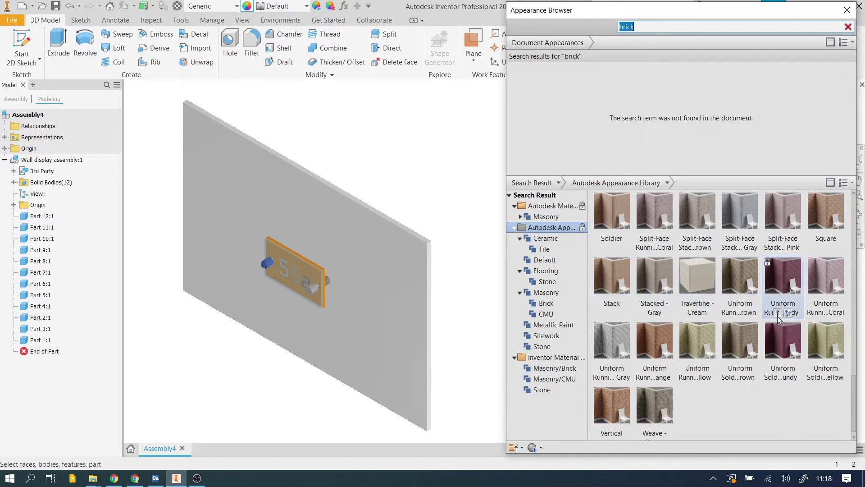
{"action": "left_click", "coordinate": [778, 314]}
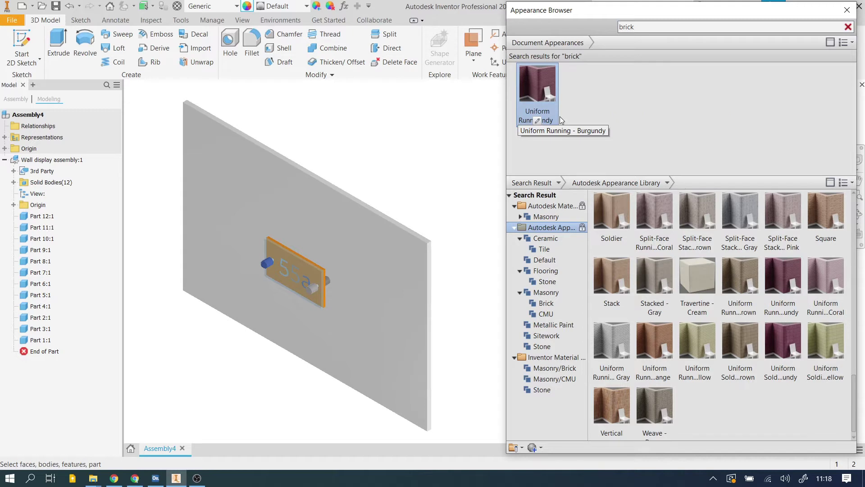
Apply Uniform Running - Burgundy to Part 12:1, the wall panel
{"action": "left_click", "coordinate": [848, 27]}
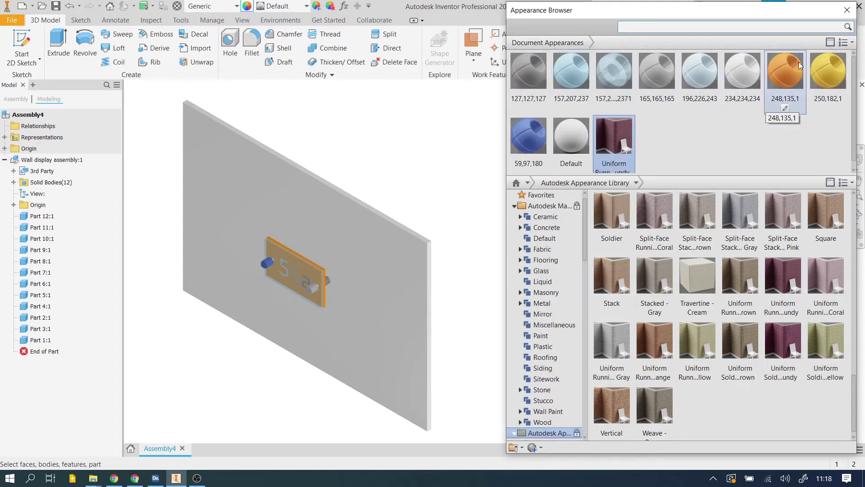
{"action": "scroll", "coordinate": [523, 143], "scroll_direction": "down", "scroll_amount": 1}
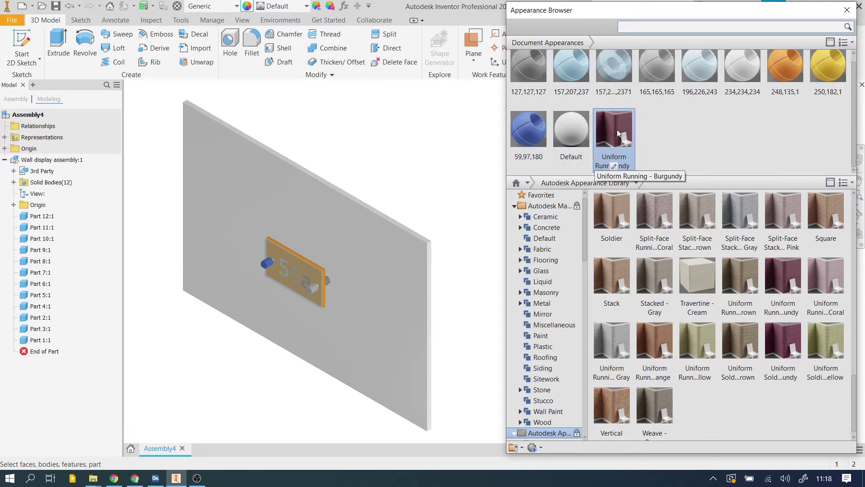
{"action": "left_click", "coordinate": [682, 124]}
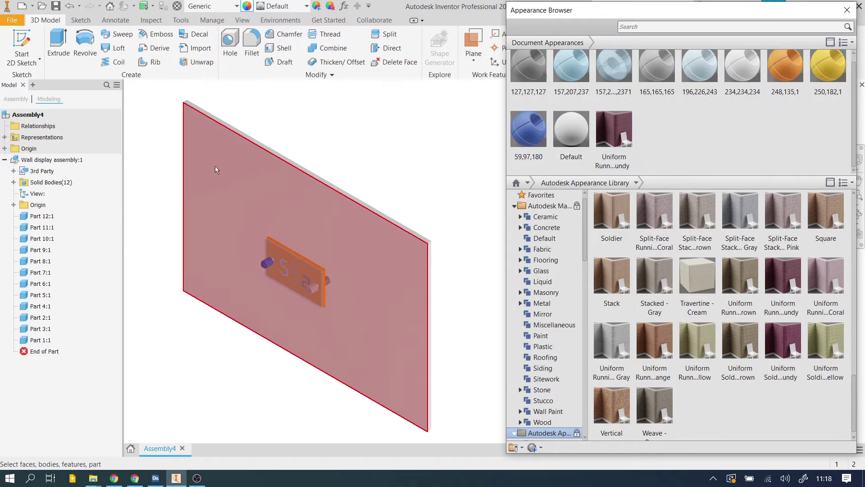
{"action": "left_click", "coordinate": [210, 201]}
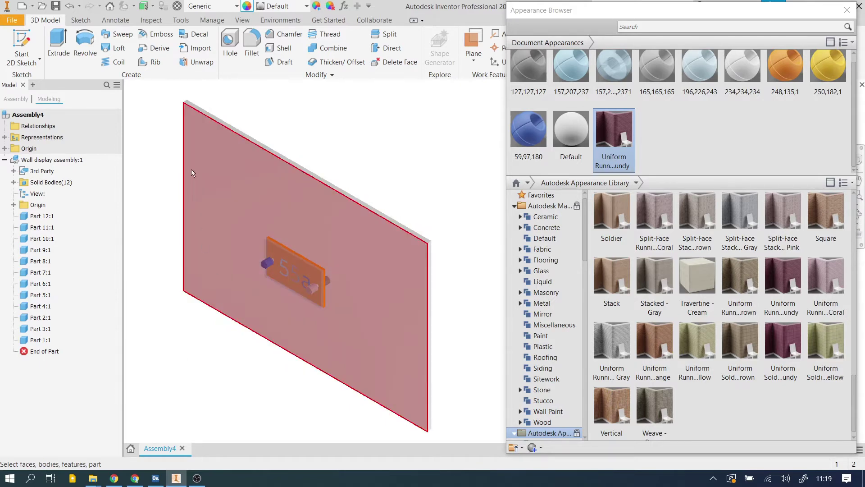
{"action": "left_click", "coordinate": [172, 151]}
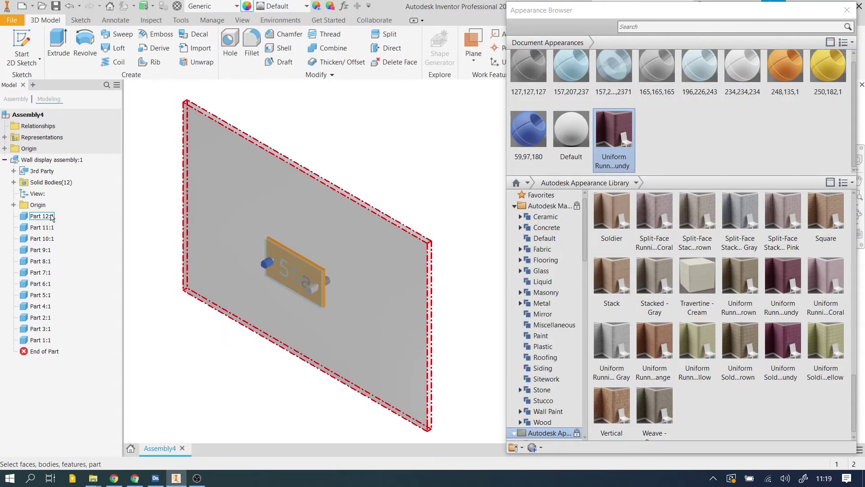
{"action": "left_click", "coordinate": [33, 218]}
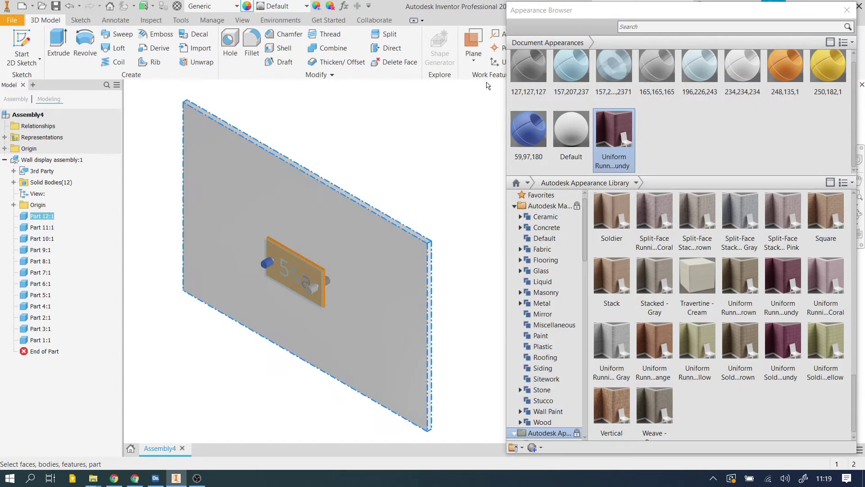
{"action": "left_click", "coordinate": [612, 125]}
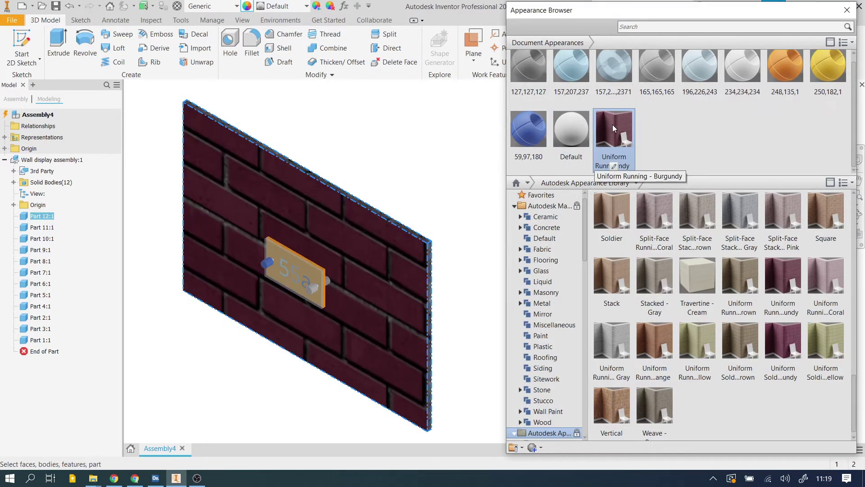
{"action": "left_click", "coordinate": [422, 149]}
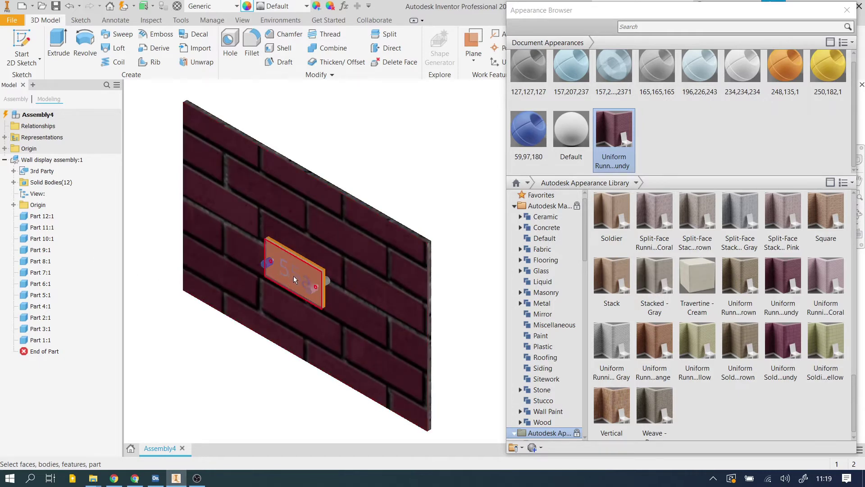
{"action": "left_click", "coordinate": [712, 27]}
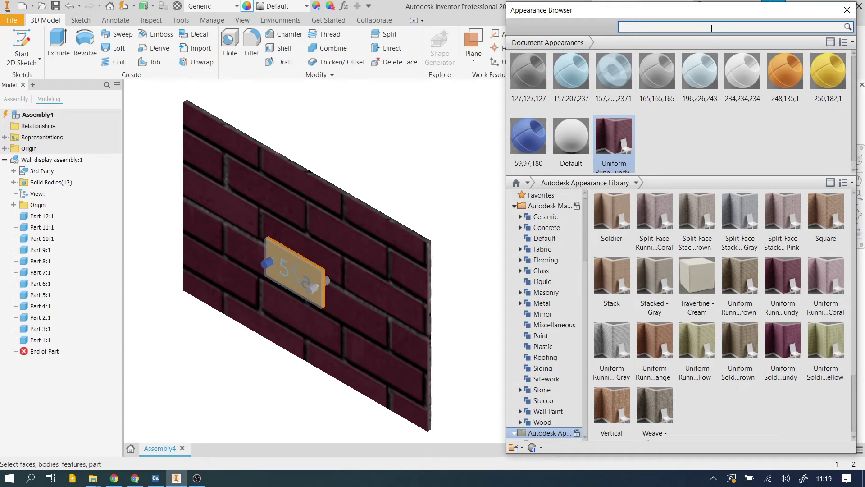
Search the Appearance Browser for 'black' and add the Black appearance to the document
{"action": "type", "text": "black"}
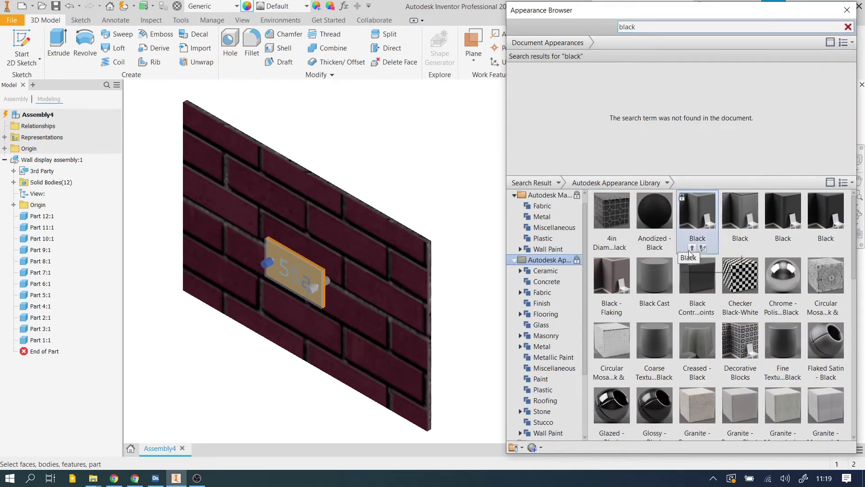
{"action": "scroll", "coordinate": [686, 253], "scroll_direction": "down", "scroll_amount": 6}
{"action": "scroll", "coordinate": [686, 253], "scroll_direction": "down", "scroll_amount": 2}
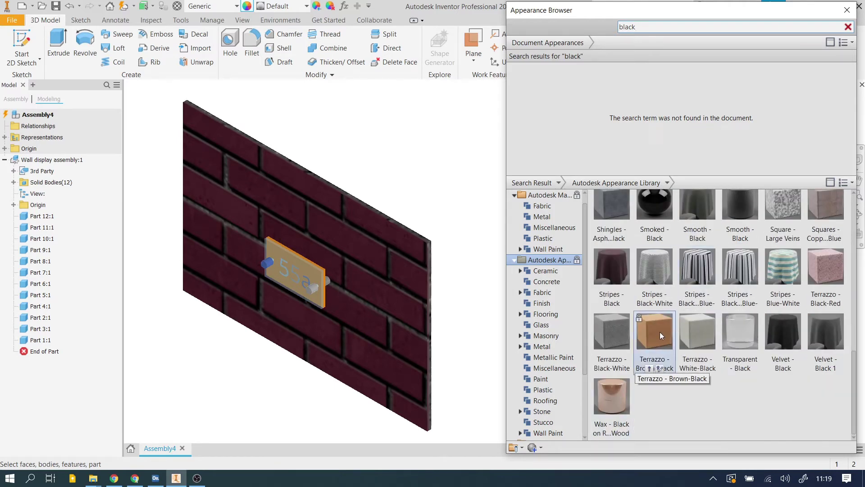
{"action": "scroll", "coordinate": [706, 264], "scroll_direction": "up", "scroll_amount": 3}
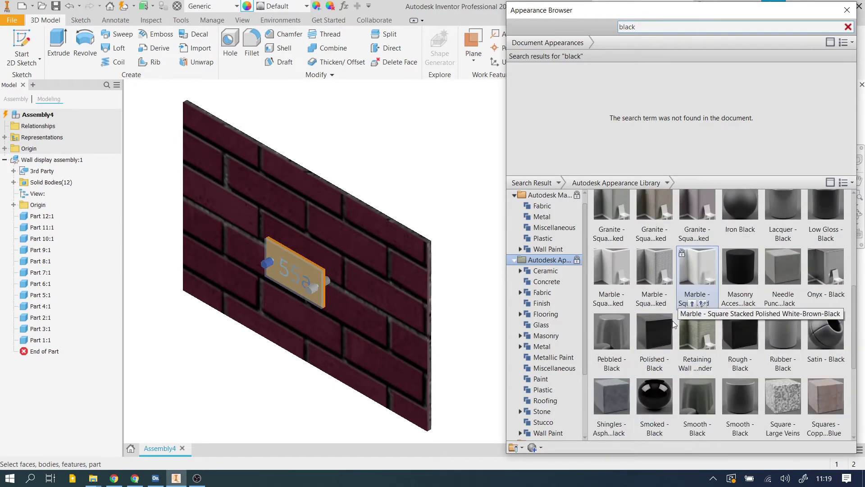
{"action": "scroll", "coordinate": [723, 285], "scroll_direction": "up", "scroll_amount": 3}
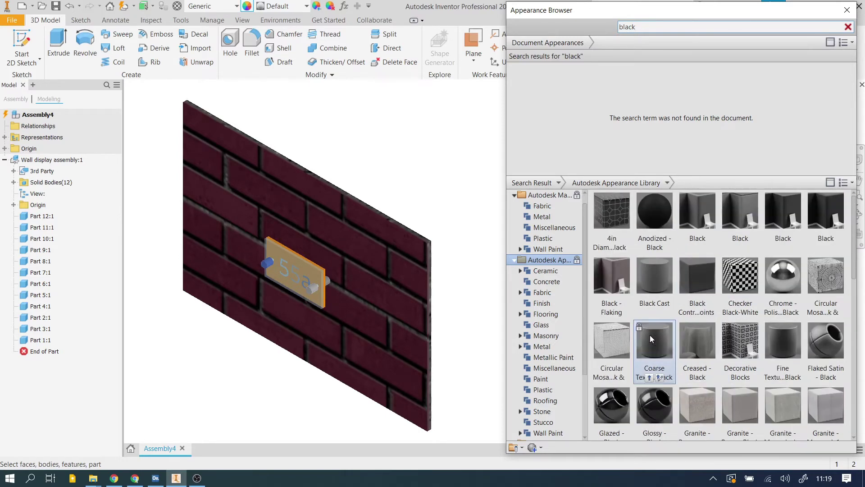
{"action": "scroll", "coordinate": [721, 261], "scroll_direction": "up", "scroll_amount": 1}
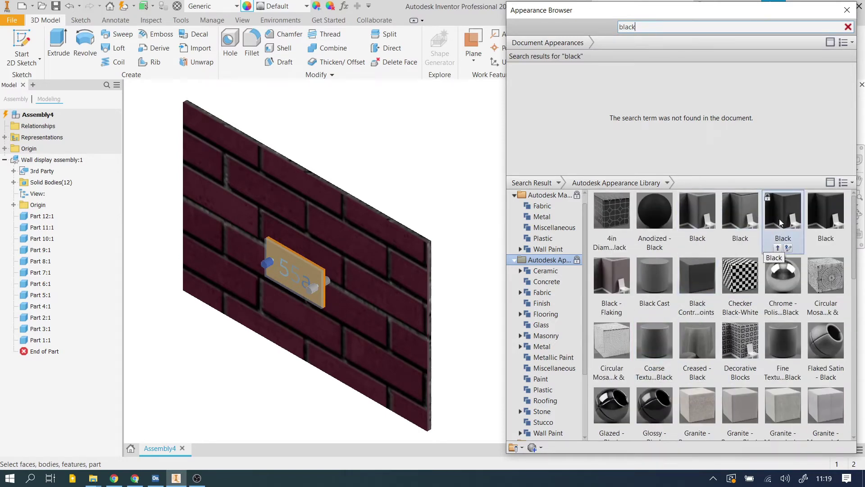
{"action": "left_click", "coordinate": [777, 248]}
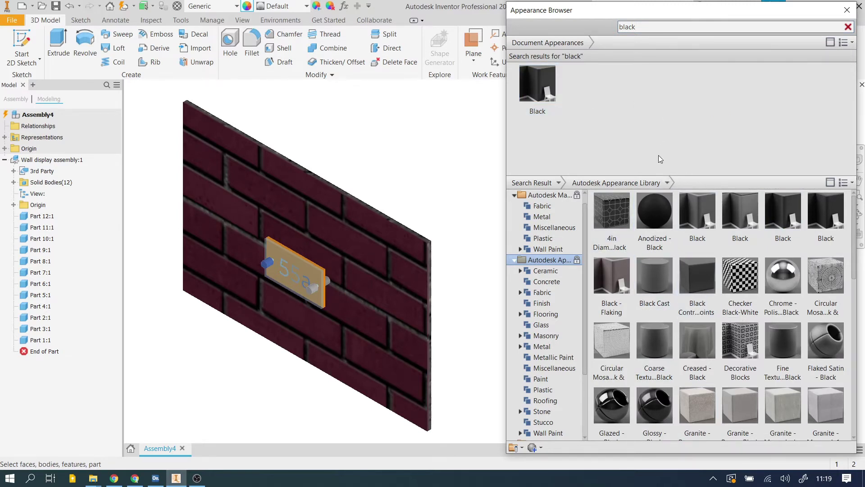
Search for chrome, add Chrome - Satin to the document appearances, and clear the search
{"action": "left_click", "coordinate": [735, 27]}
{"action": "type", "text": "chrome"}
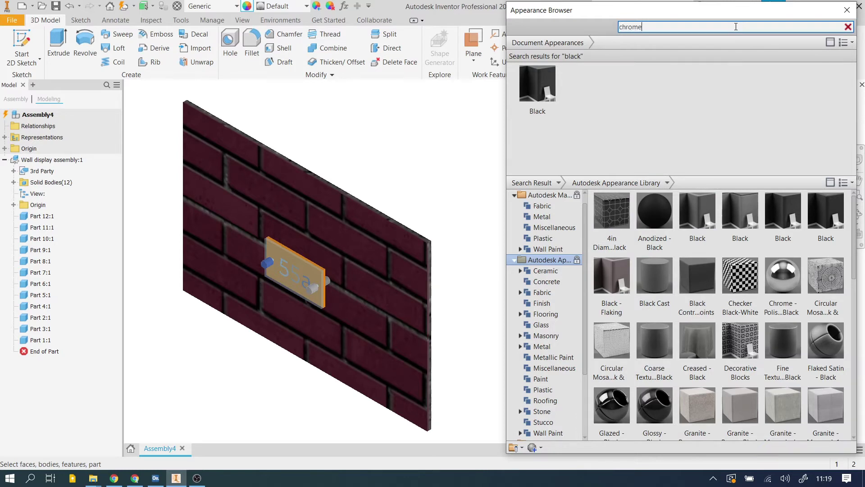
{"action": "key", "text": "Return"}
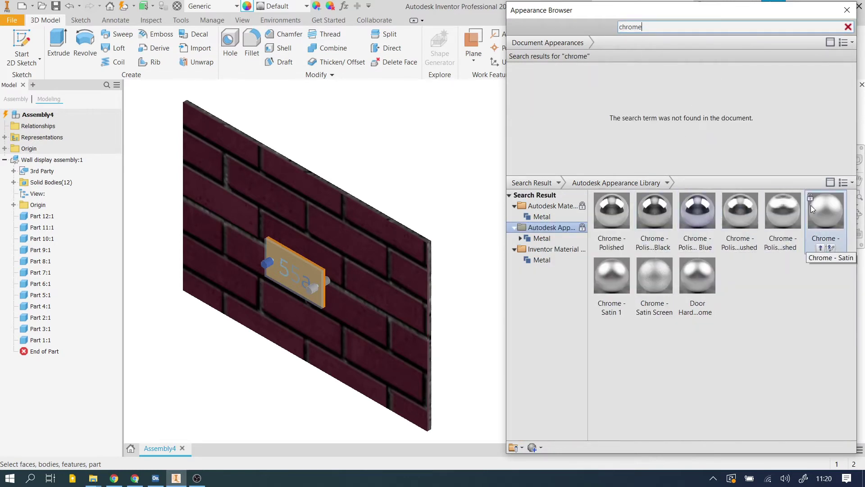
{"action": "left_click", "coordinate": [820, 248]}
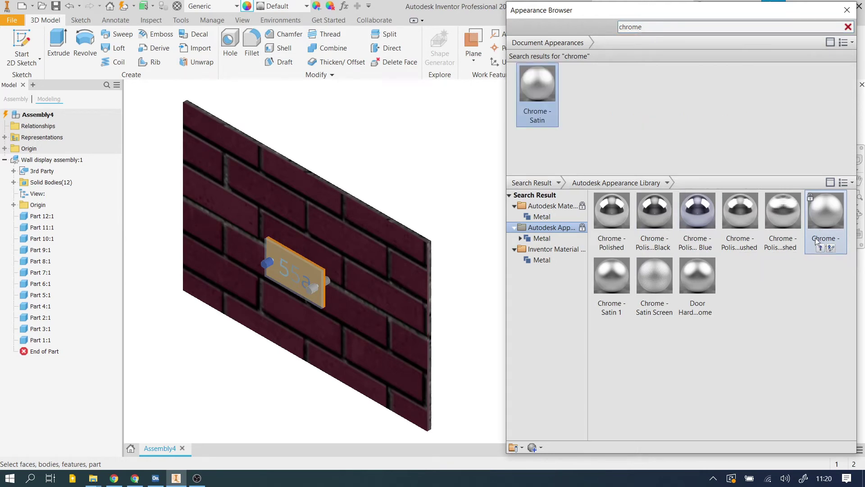
{"action": "left_click", "coordinate": [789, 103]}
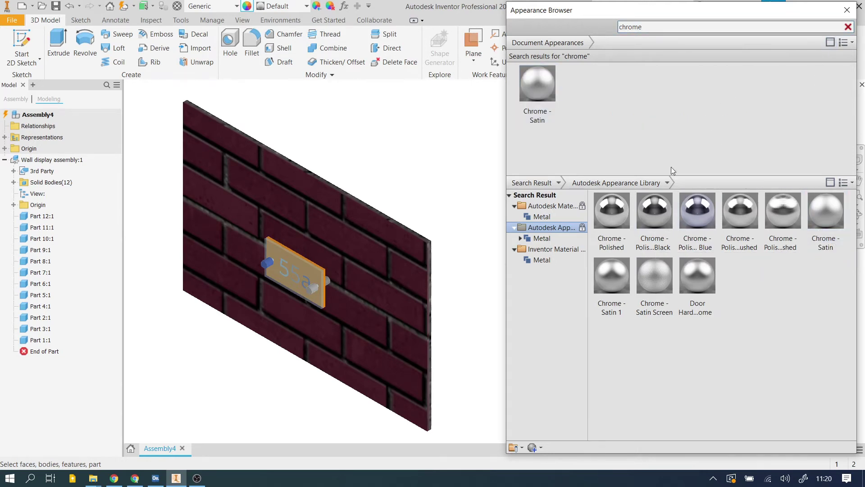
{"action": "left_click", "coordinate": [848, 26]}
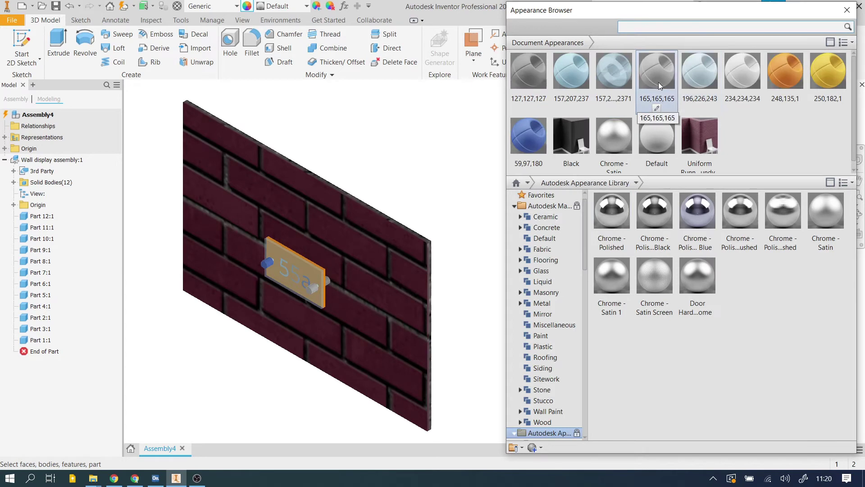
Apply the Black appearance to the wall and letters, Parts 12:1 through 9:1
{"action": "scroll", "coordinate": [715, 134], "scroll_direction": "down", "scroll_amount": 1}
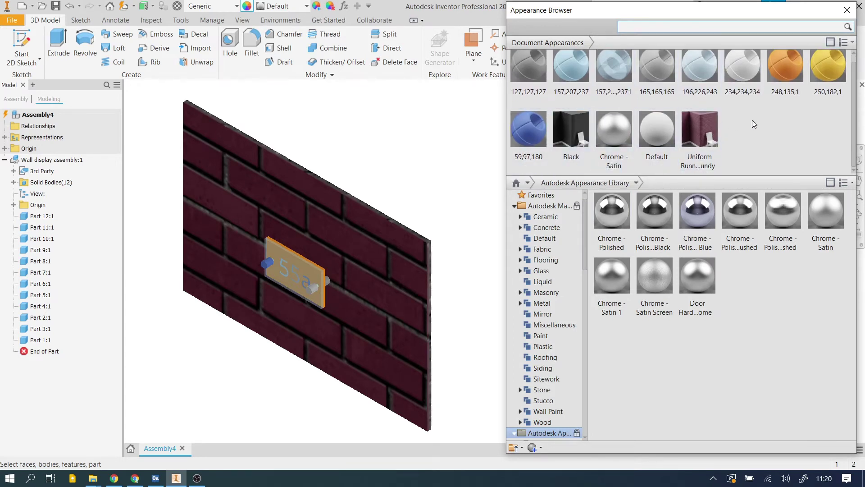
{"action": "scroll", "coordinate": [713, 115], "scroll_direction": "up", "scroll_amount": 1}
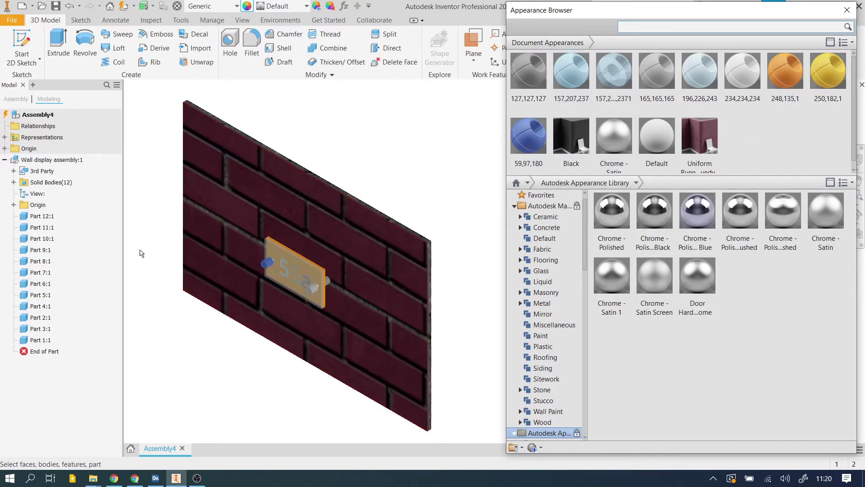
{"action": "left_click", "coordinate": [42, 227]}
{"action": "left_click", "coordinate": [42, 238], "text": "ctrl"}
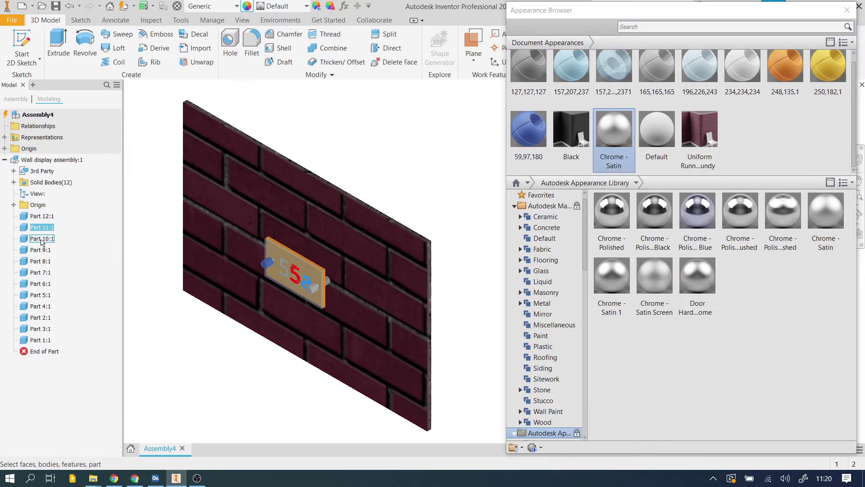
{"action": "left_click", "coordinate": [45, 250], "text": "ctrl"}
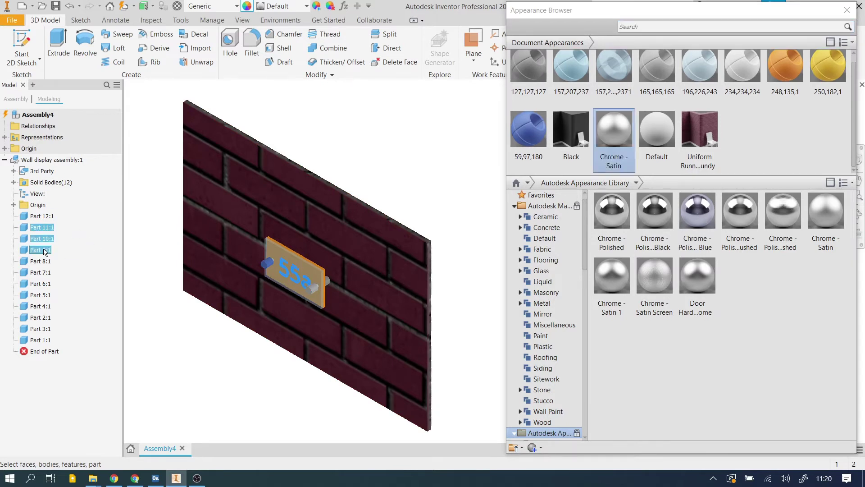
{"action": "left_click", "coordinate": [42, 217]}
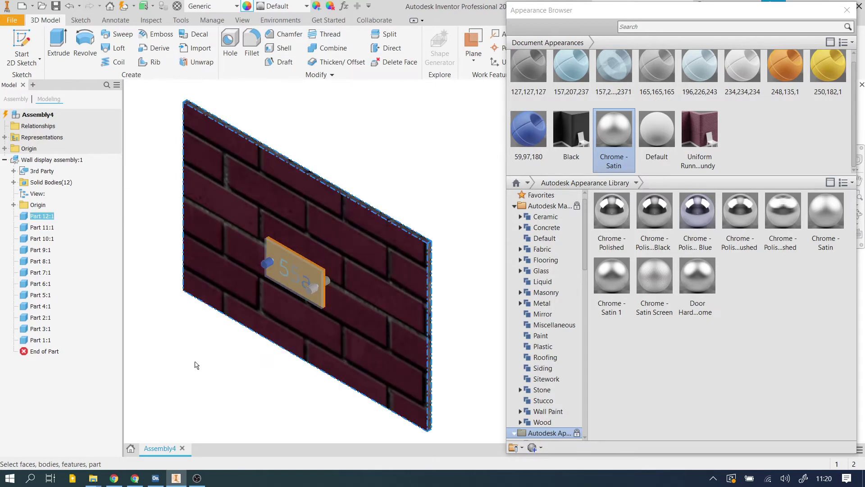
{"action": "left_click", "coordinate": [49, 228], "text": "ctrl"}
{"action": "left_click", "coordinate": [44, 240], "text": "ctrl"}
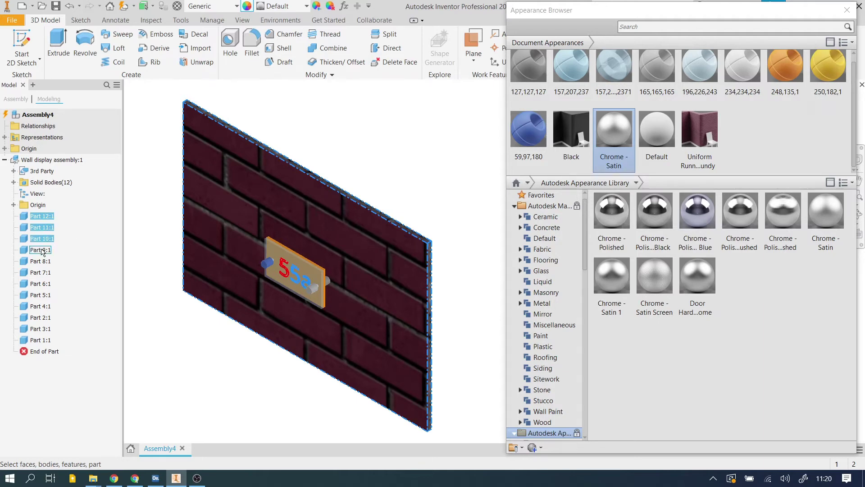
{"action": "left_click", "coordinate": [40, 250], "text": "ctrl"}
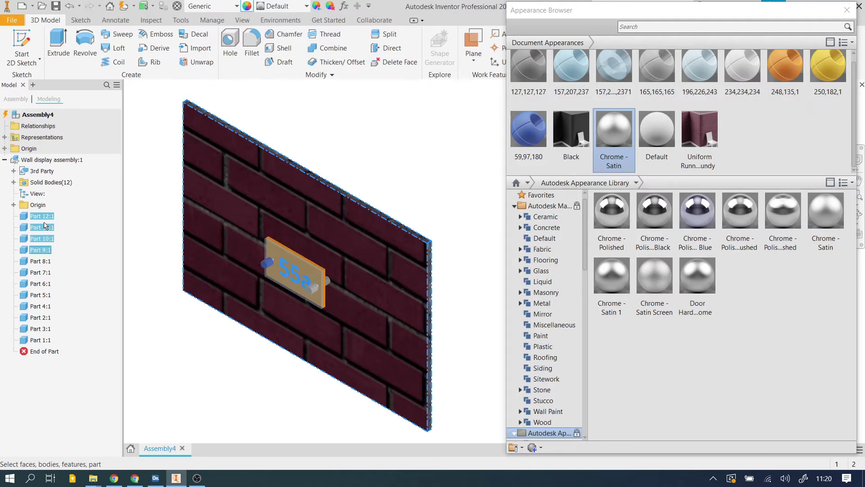
{"action": "left_click", "coordinate": [573, 123]}
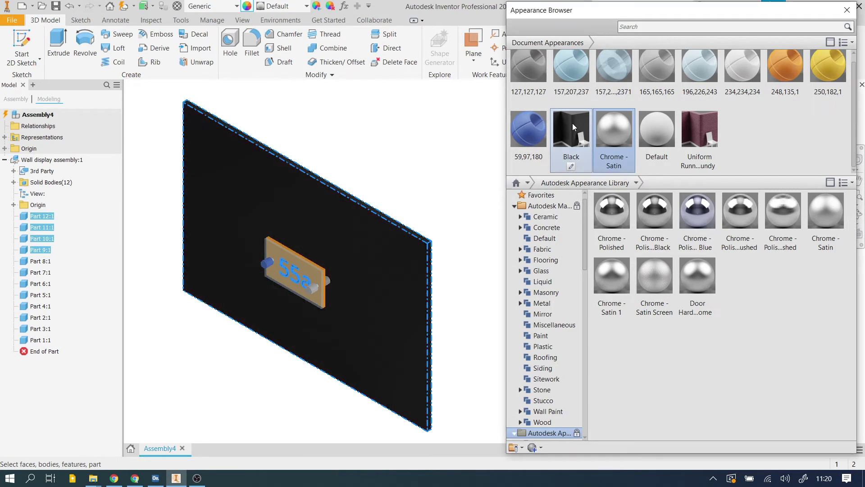
{"action": "left_click", "coordinate": [351, 149]}
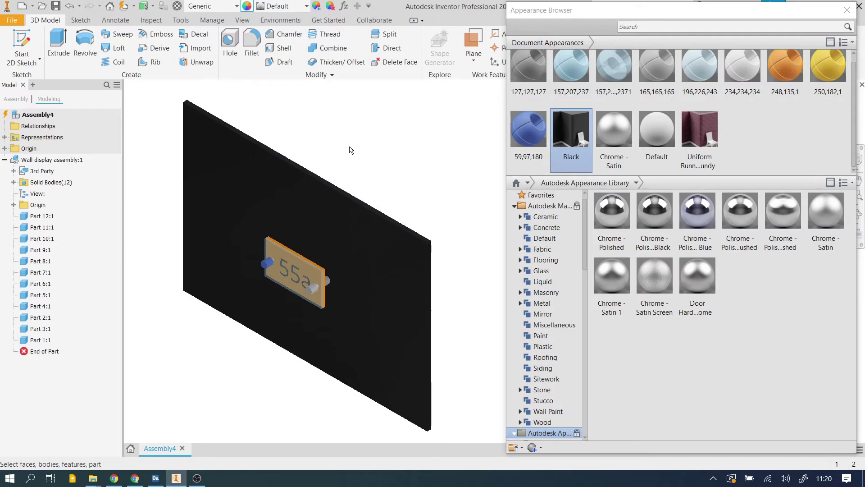
Undo the black wall appearance and reopen the appearance library
{"action": "key", "text": "ctrl+z"}
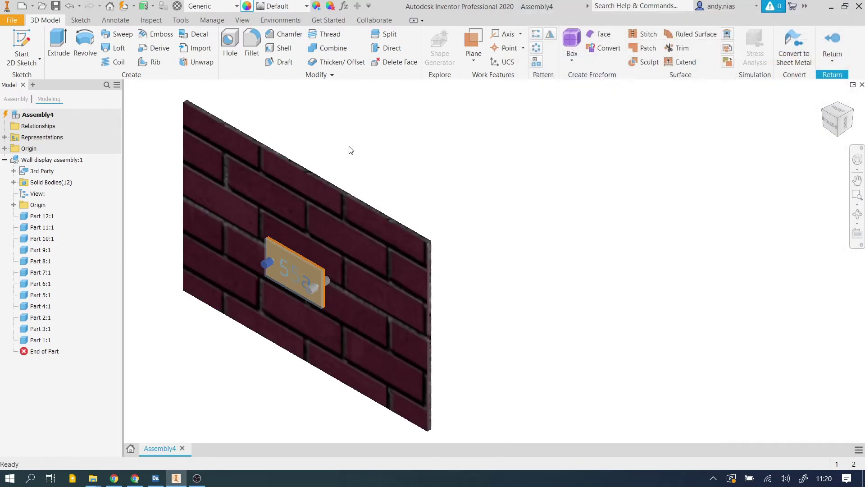
{"action": "left_click", "coordinate": [247, 6]}
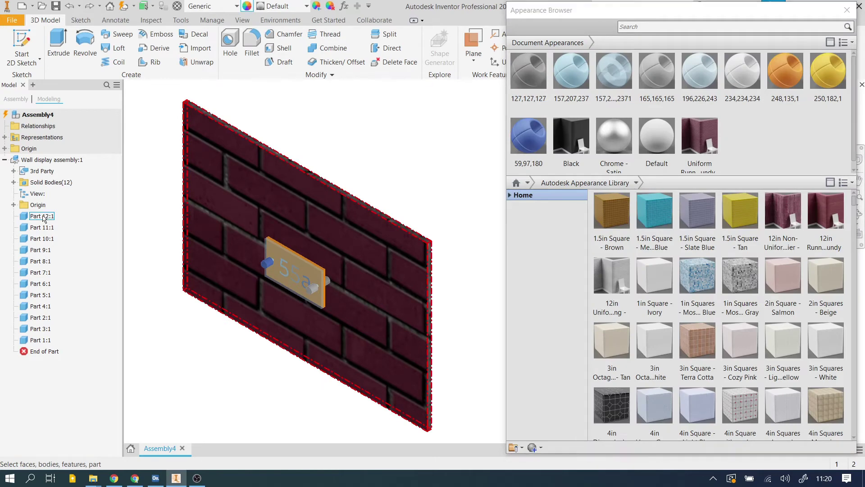
{"action": "left_click", "coordinate": [43, 217]}
{"action": "left_click", "coordinate": [368, 106]}
Make only the 55a letters (Parts 11:1, 10:1, 9:1) Black, then select pins Part 3:1 and 2:1
{"action": "left_click", "coordinate": [42, 227]}
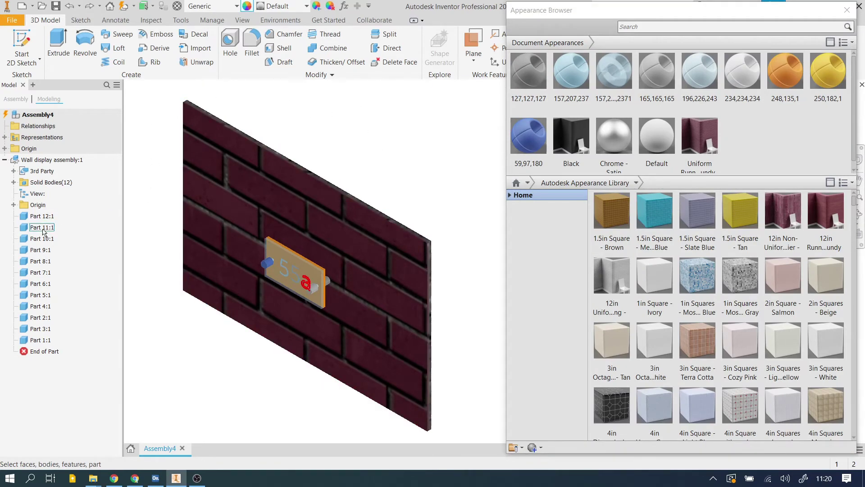
{"action": "left_click", "coordinate": [42, 238], "text": "shift"}
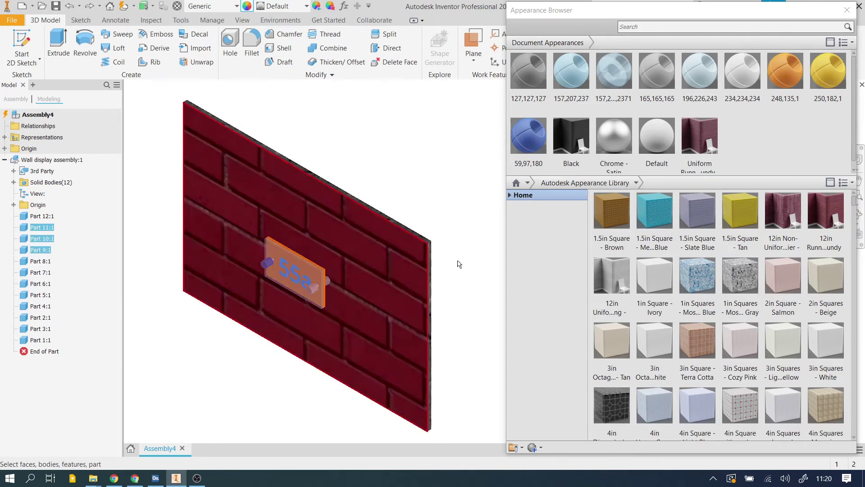
{"action": "left_click", "coordinate": [571, 135]}
{"action": "left_click", "coordinate": [372, 131]}
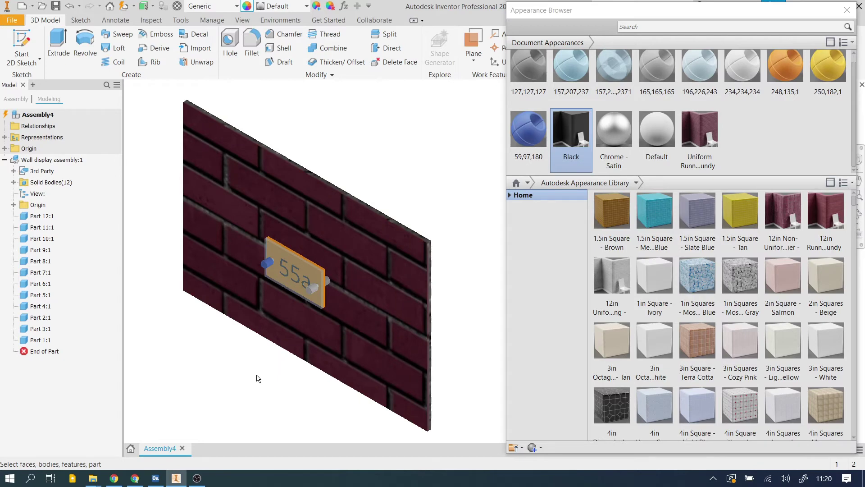
{"action": "left_click", "coordinate": [37, 329]}
{"action": "left_click", "coordinate": [49, 317], "text": "ctrl"}
Apply Chrome - Satin to the two pins, Part 3:1 and Part 2:1
{"action": "left_click", "coordinate": [56, 287]}
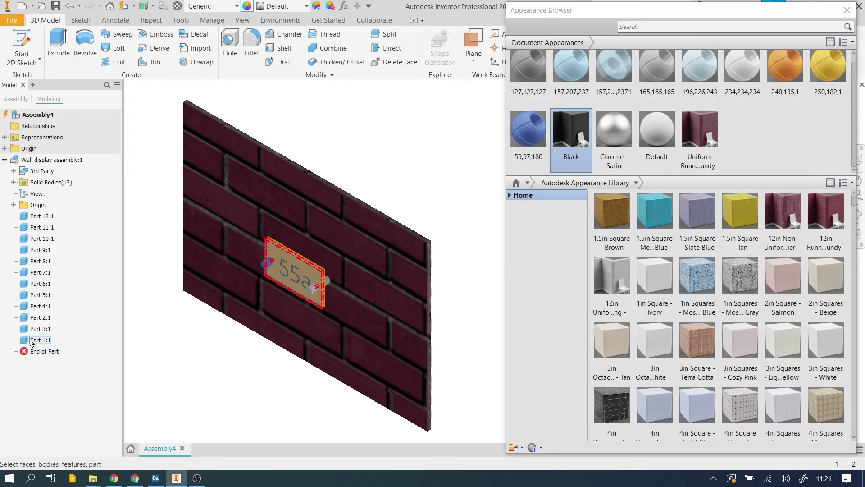
{"action": "left_click", "coordinate": [48, 329]}
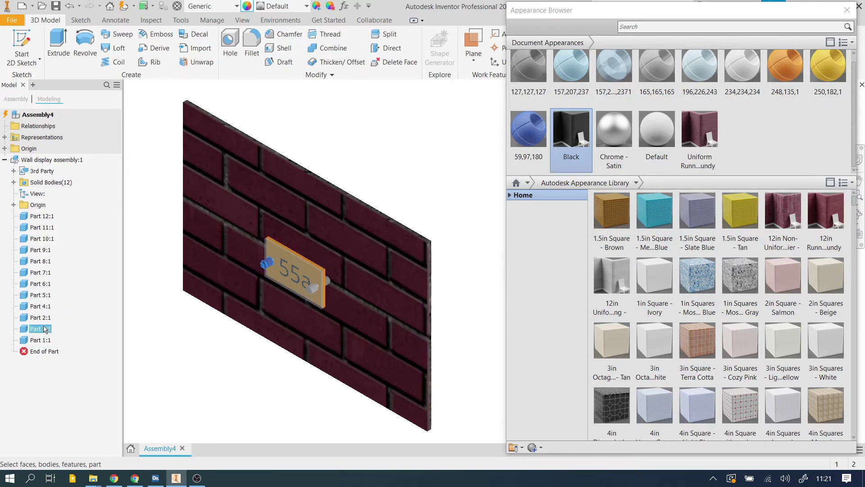
{"action": "left_click", "coordinate": [41, 318], "text": "ctrl"}
{"action": "left_click", "coordinate": [614, 131]}
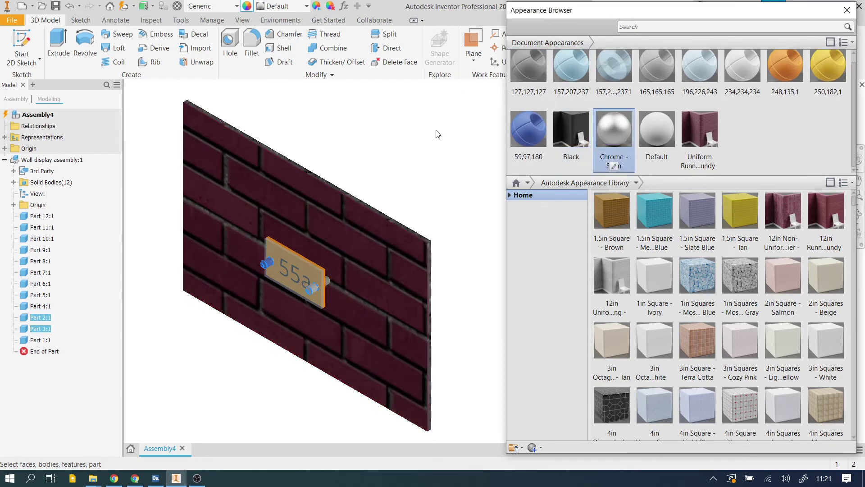
{"action": "left_click", "coordinate": [417, 137]}
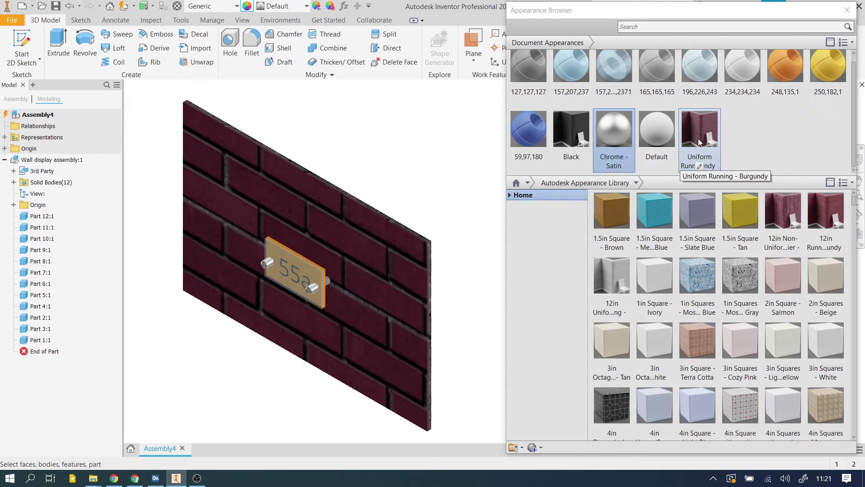
Edit the Uniform Running - Burgundy appearance and open its brick image in the Texture Editor
{"action": "left_click", "coordinate": [700, 166]}
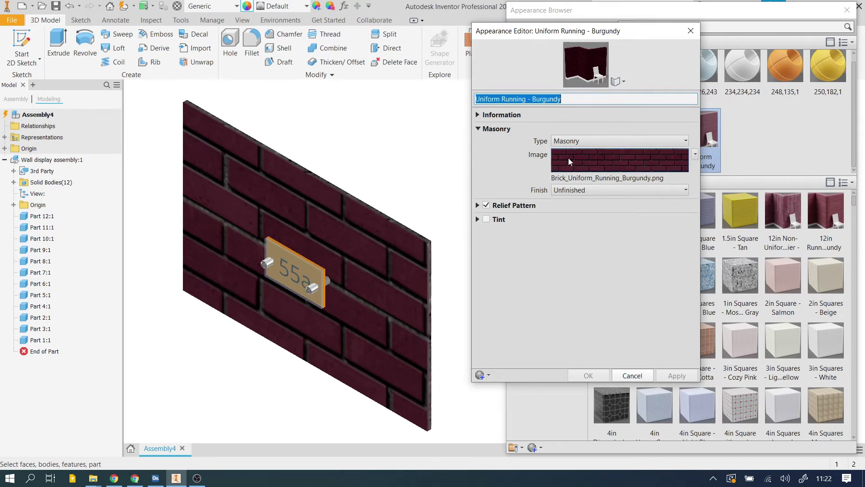
{"action": "mouse_move", "coordinate": [569, 158]}
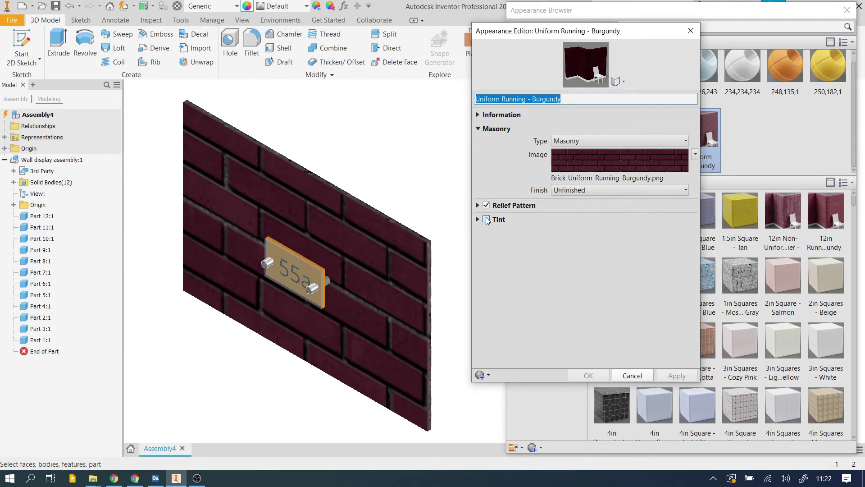
{"action": "left_click", "coordinate": [582, 252]}
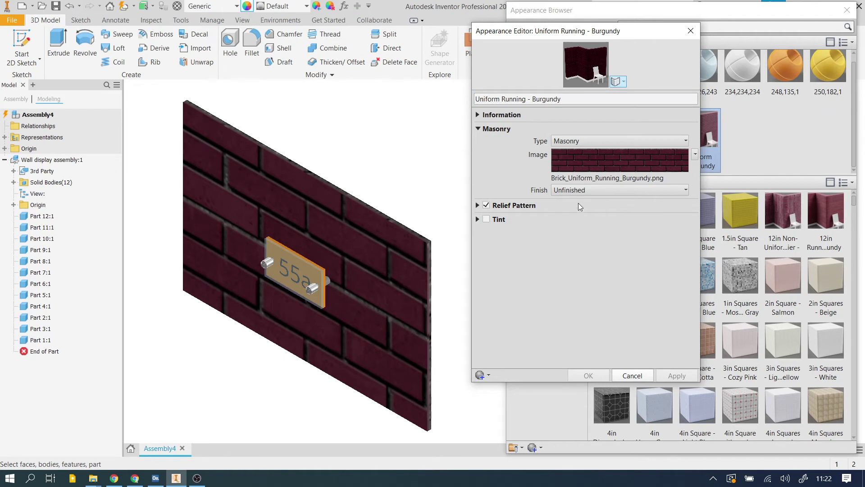
{"action": "left_click", "coordinate": [693, 155]}
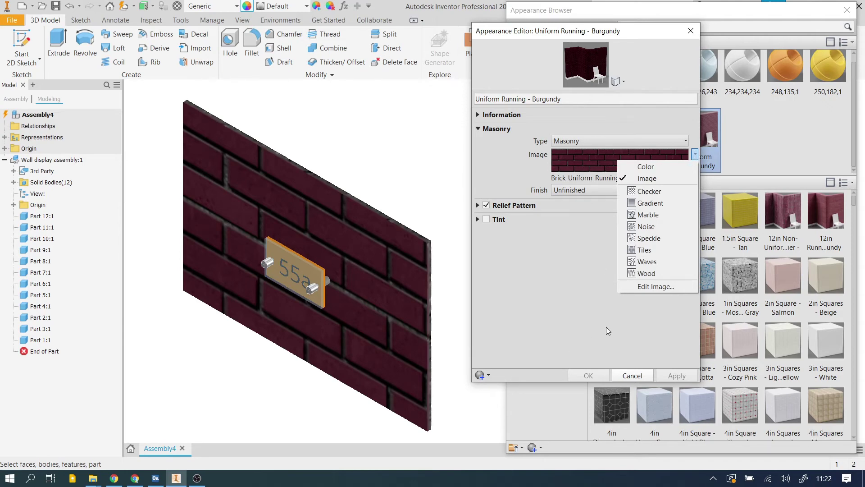
{"action": "left_click", "coordinate": [650, 288]}
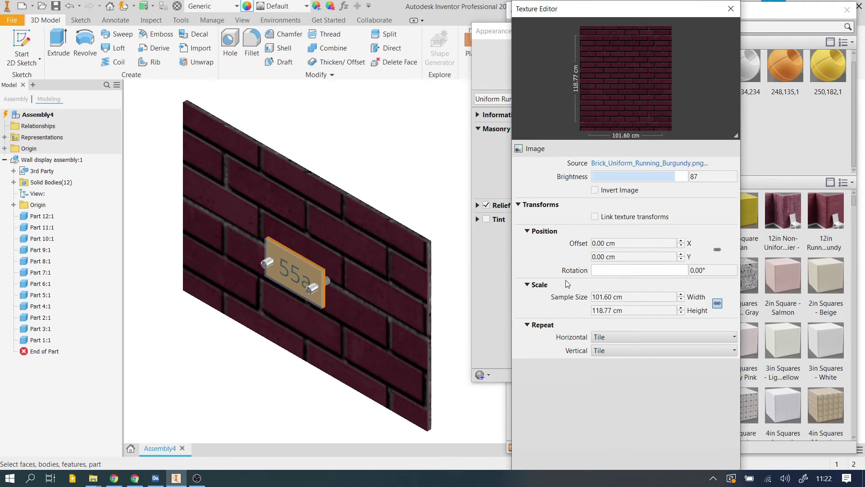
Set the brick texture's sample height to 90 cm, so the linked width becomes 76.99 cm
{"action": "left_click", "coordinate": [611, 297]}
{"action": "left_click", "coordinate": [639, 309]}
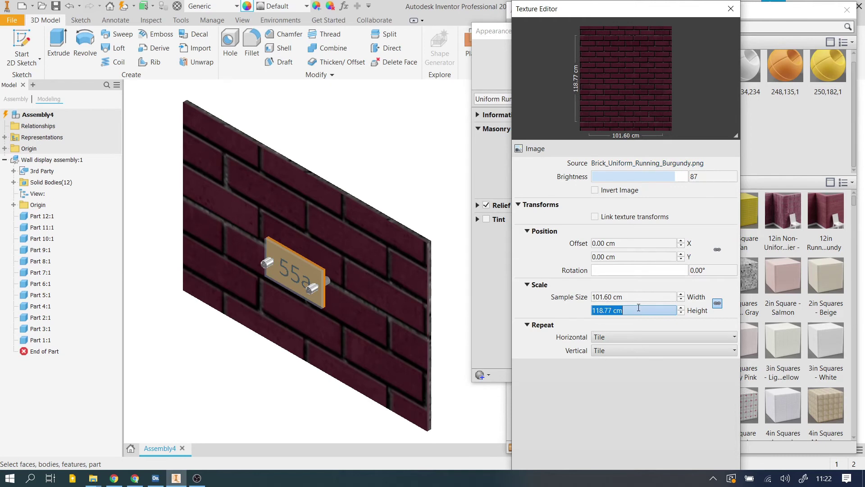
{"action": "type", "text": "80"}
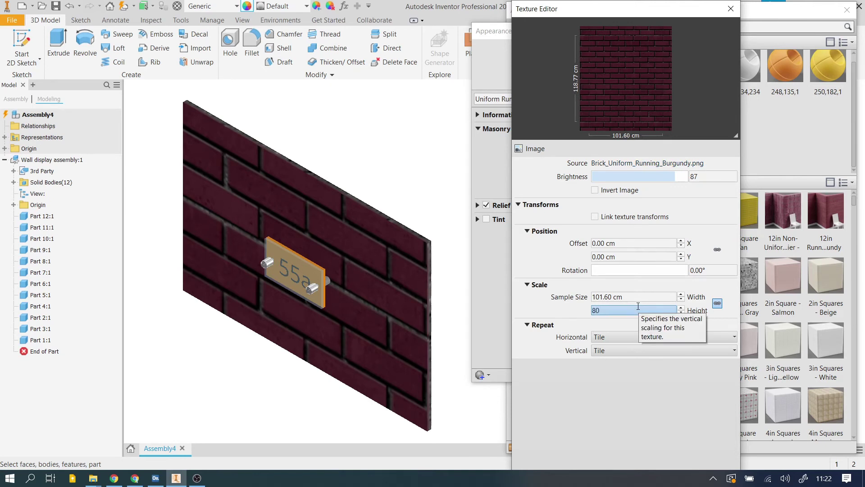
{"action": "key", "text": "Return"}
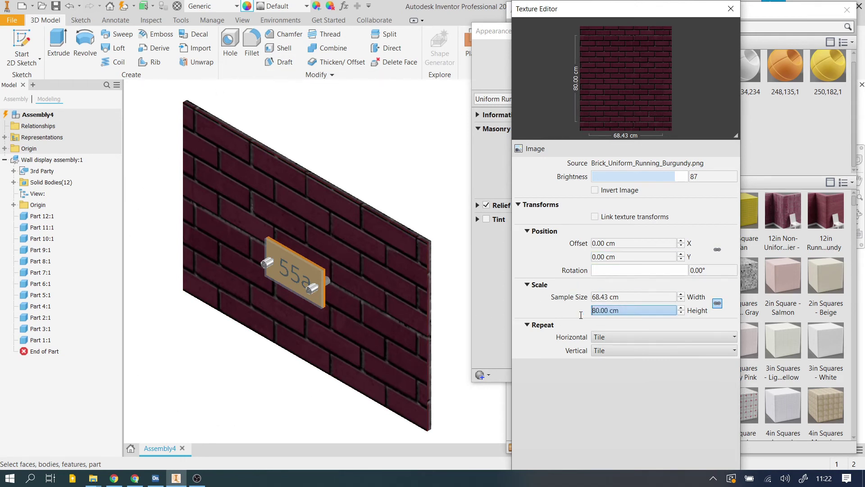
{"action": "key", "text": "BackSpace"}
{"action": "key", "text": "BackSpace"}
{"action": "type", "text": "01"}
{"action": "key", "text": "Return"}
{"action": "left_click", "coordinate": [628, 310]}
{"action": "type", "text": "90"}
{"action": "key", "text": "Return"}
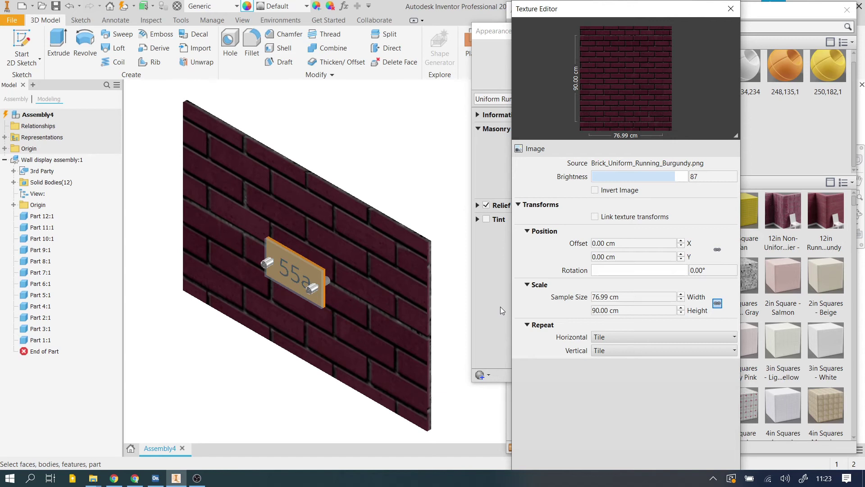
Try a 90° texture rotation, then set it back to 0° to keep bricks horizontal
{"action": "left_click", "coordinate": [627, 270]}
{"action": "key", "text": "Tab"}
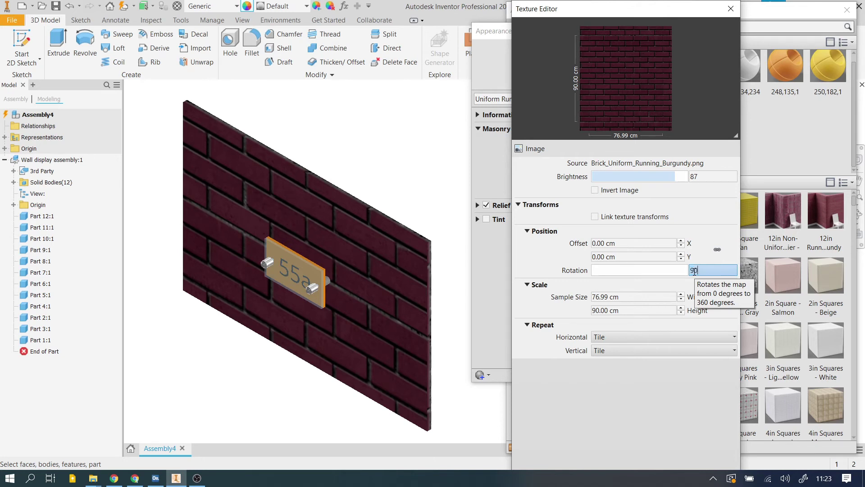
{"action": "key", "text": "Return"}
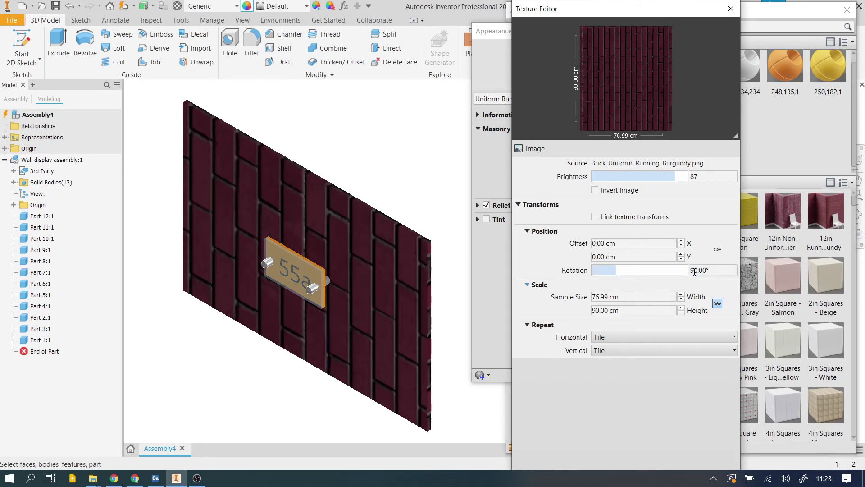
{"action": "double_click", "coordinate": [694, 271]}
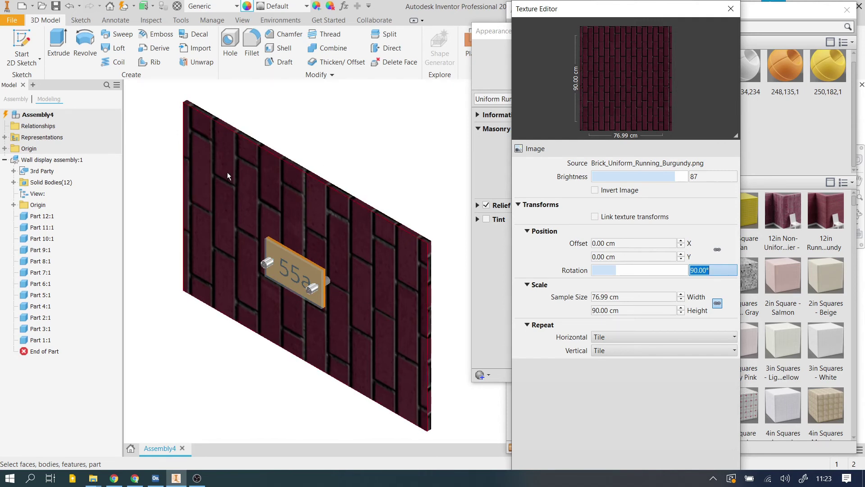
{"action": "type", "text": "0"}
{"action": "key", "text": "Return"}
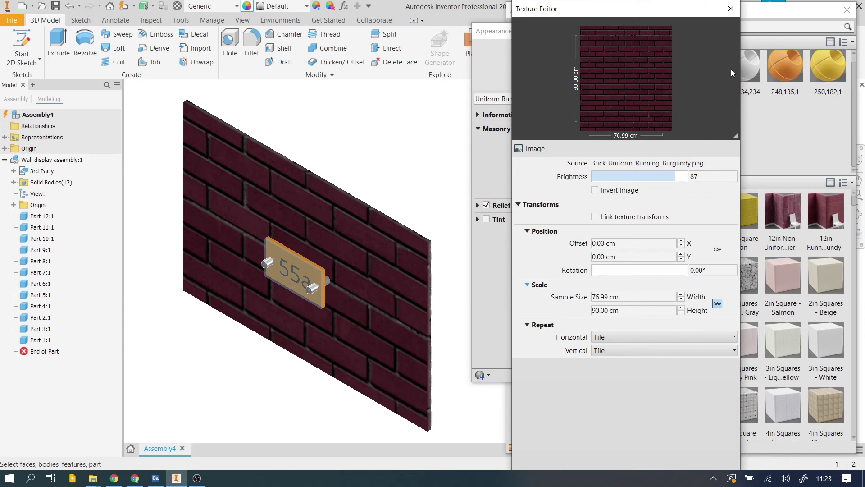
Close the Texture Editor and apply the rescaled brick appearance
{"action": "left_click", "coordinate": [731, 9]}
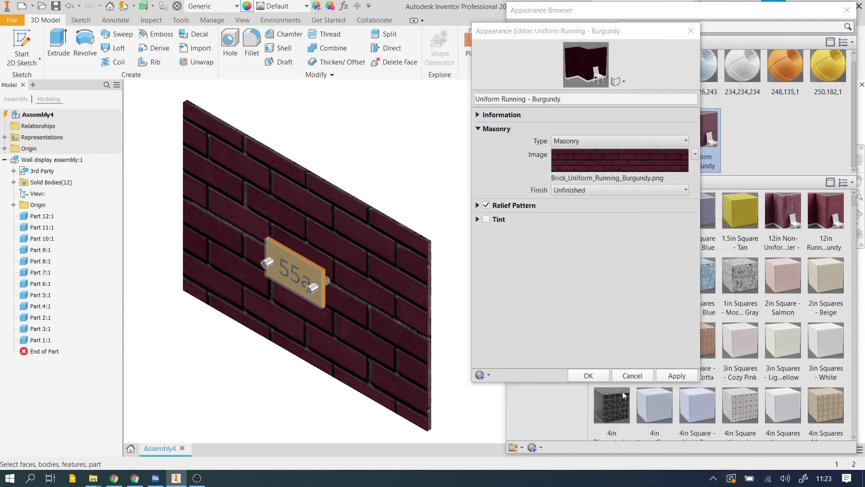
{"action": "left_click", "coordinate": [677, 375]}
{"action": "left_click", "coordinate": [641, 379]}
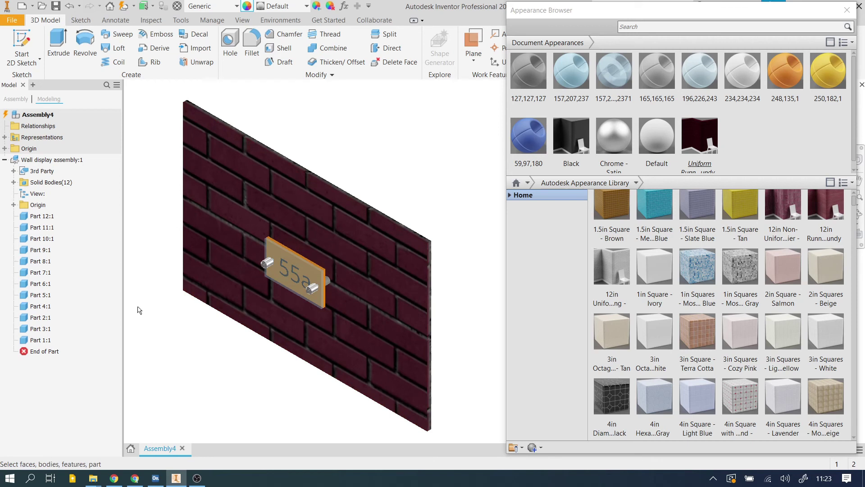
Apply the blue 59,97,180 appearance to the sign plate, Part 6:1
{"action": "scroll", "coordinate": [609, 281], "scroll_direction": "up", "scroll_amount": 1}
{"action": "scroll", "coordinate": [704, 147], "scroll_direction": "down", "scroll_amount": 1}
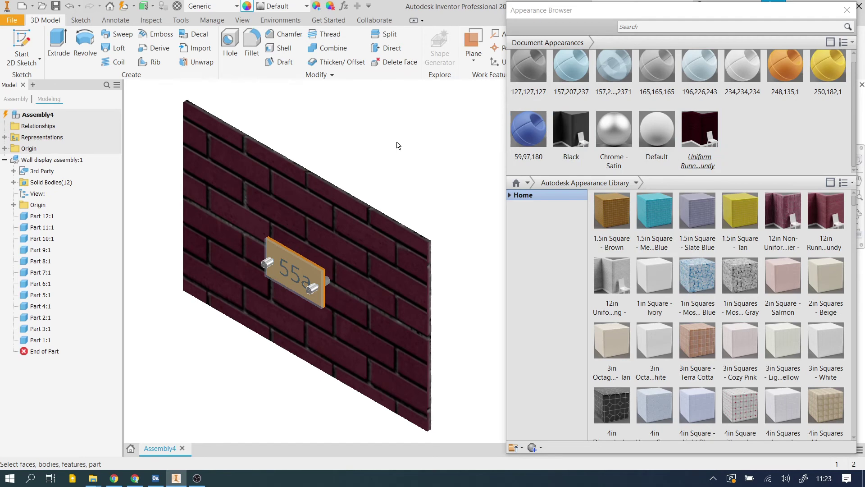
{"action": "scroll", "coordinate": [306, 276], "scroll_direction": "down", "scroll_amount": 3}
{"action": "scroll", "coordinate": [309, 272], "scroll_direction": "up", "scroll_amount": 8}
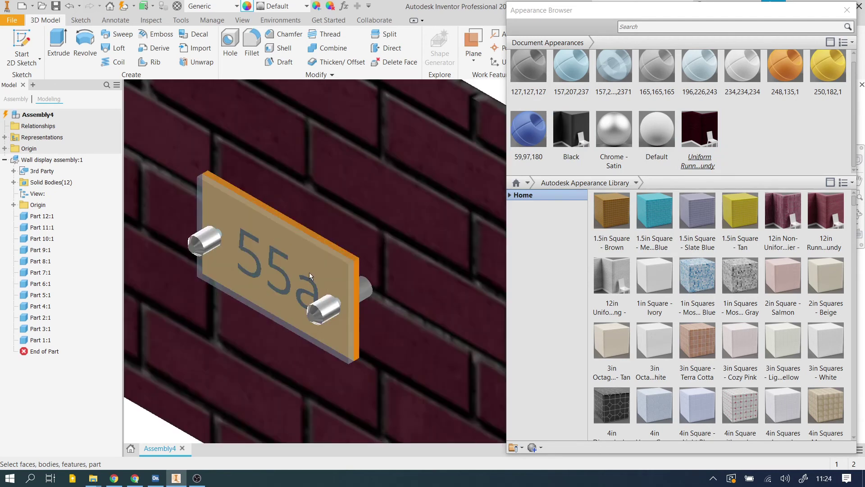
{"action": "scroll", "coordinate": [309, 272], "scroll_direction": "up", "scroll_amount": 3}
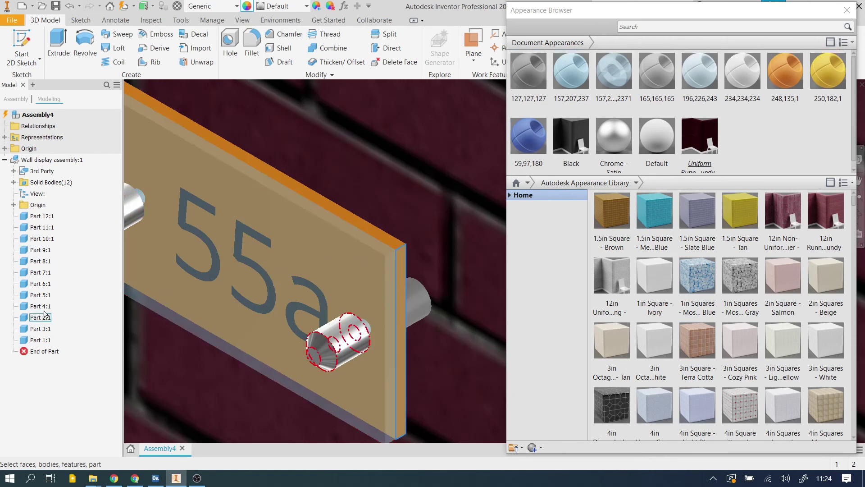
{"action": "left_click", "coordinate": [43, 284]}
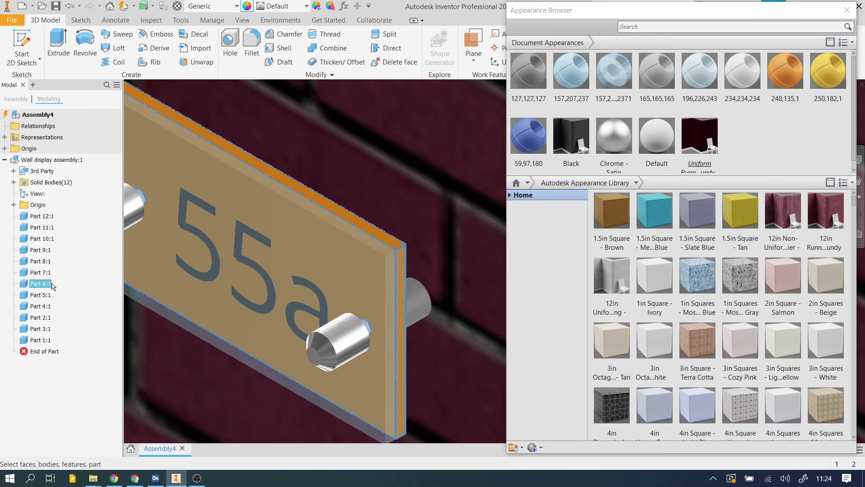
{"action": "scroll", "coordinate": [283, 269], "scroll_direction": "up", "scroll_amount": 1}
{"action": "scroll", "coordinate": [283, 268], "scroll_direction": "down", "scroll_amount": 5}
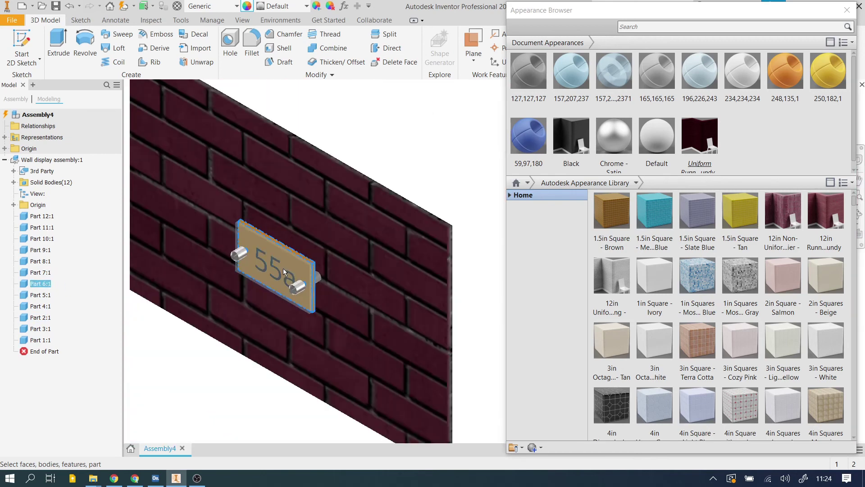
{"action": "middle_click_drag", "start_coordinate": [286, 266], "coordinate": [302, 286]}
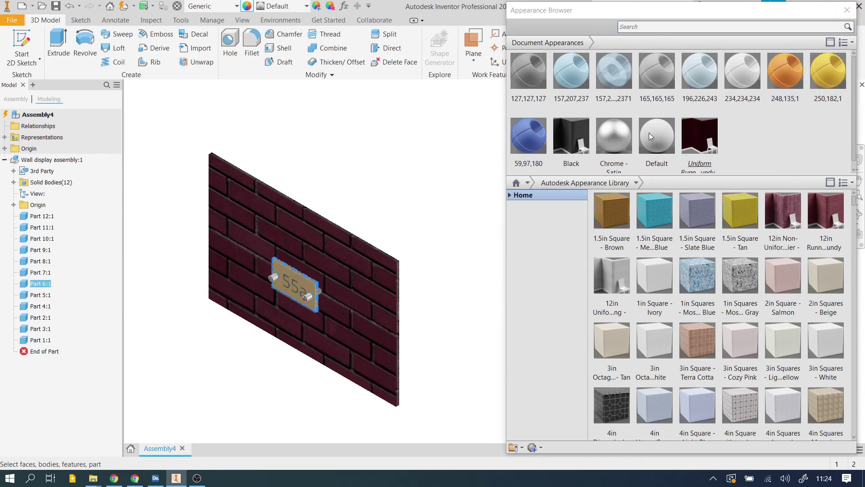
{"action": "left_click", "coordinate": [528, 131]}
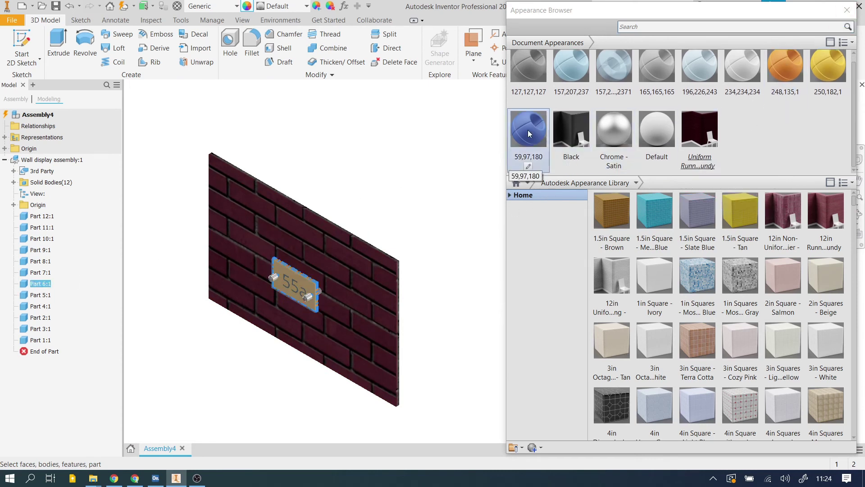
{"action": "left_click", "coordinate": [391, 159]}
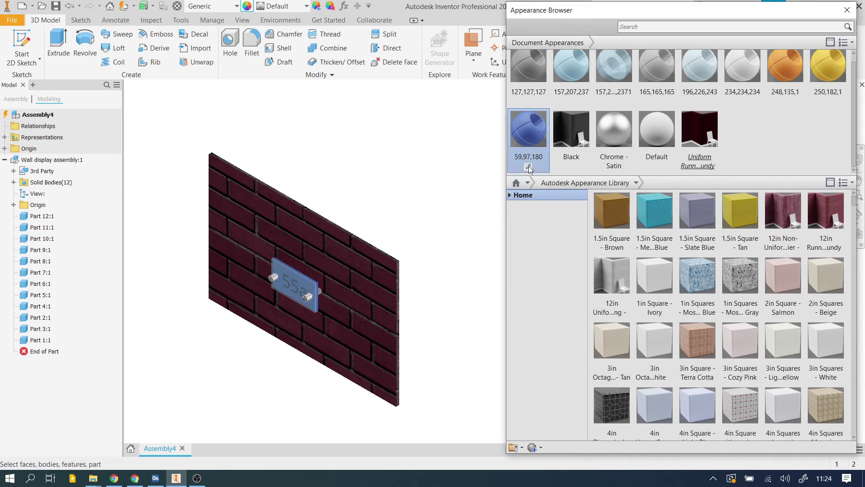
{"action": "left_click", "coordinate": [528, 167]}
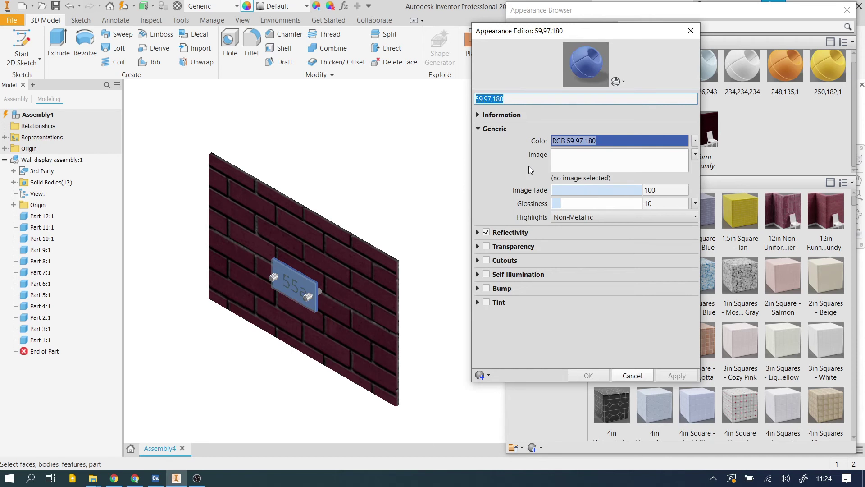
Change the plate appearance colour to custom magenta RGB 176 62 163 and apply it
{"action": "left_click", "coordinate": [586, 139]}
{"action": "left_click_drag", "start_coordinate": [574, 116], "coordinate": [416, 92]}
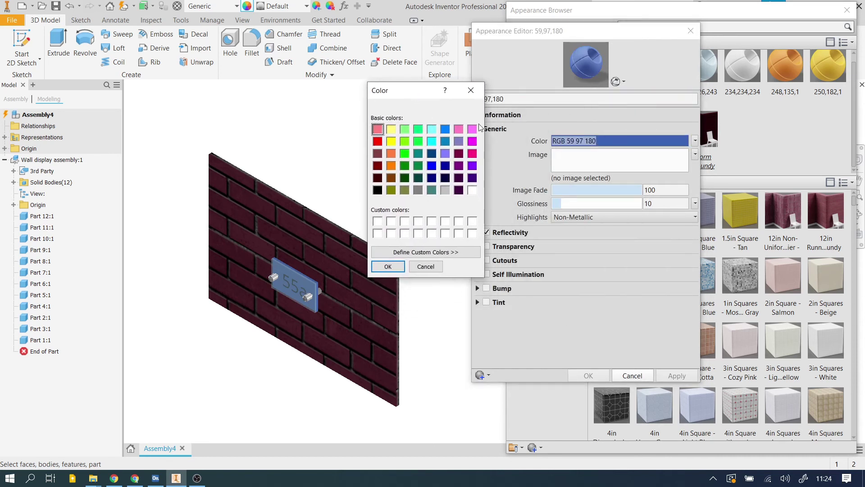
{"action": "left_click", "coordinate": [440, 252]}
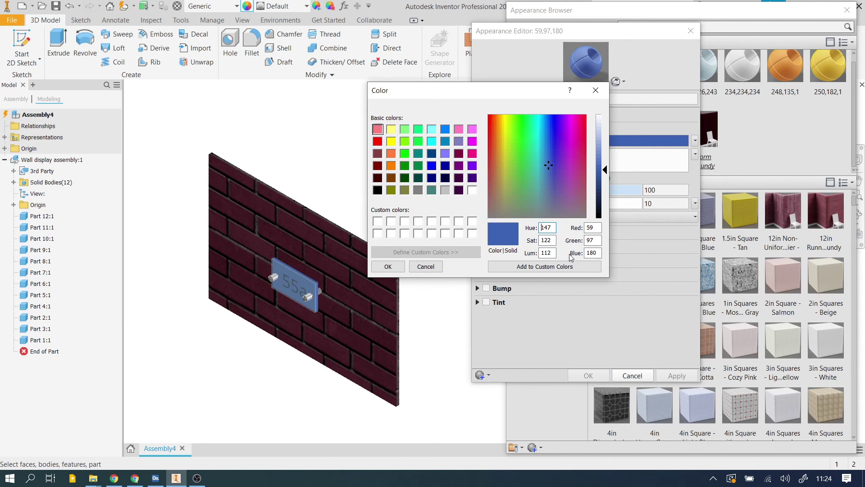
{"action": "left_click", "coordinate": [593, 227]}
{"action": "double_click", "coordinate": [594, 227]}
{"action": "left_click", "coordinate": [572, 169]}
{"action": "left_click", "coordinate": [560, 268]}
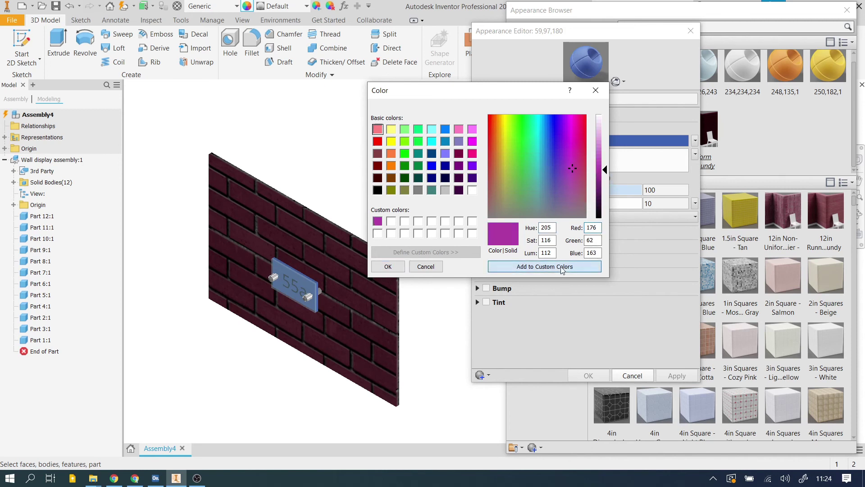
{"action": "left_click", "coordinate": [378, 223]}
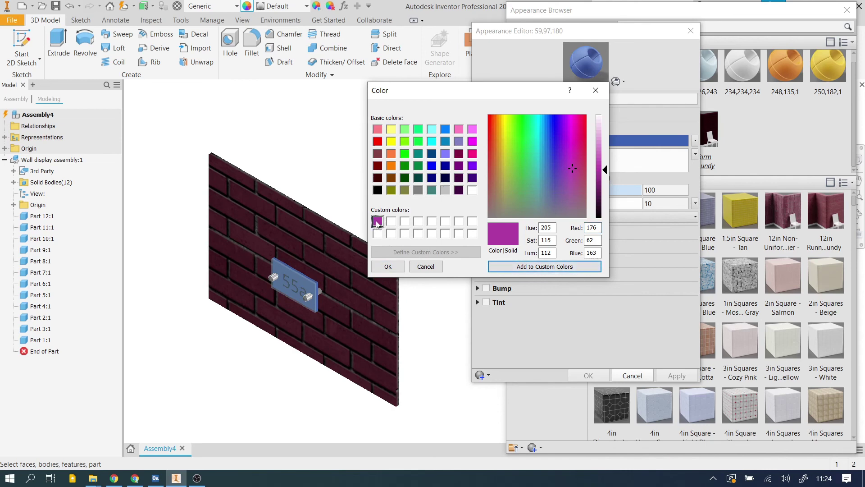
{"action": "left_click", "coordinate": [388, 267]}
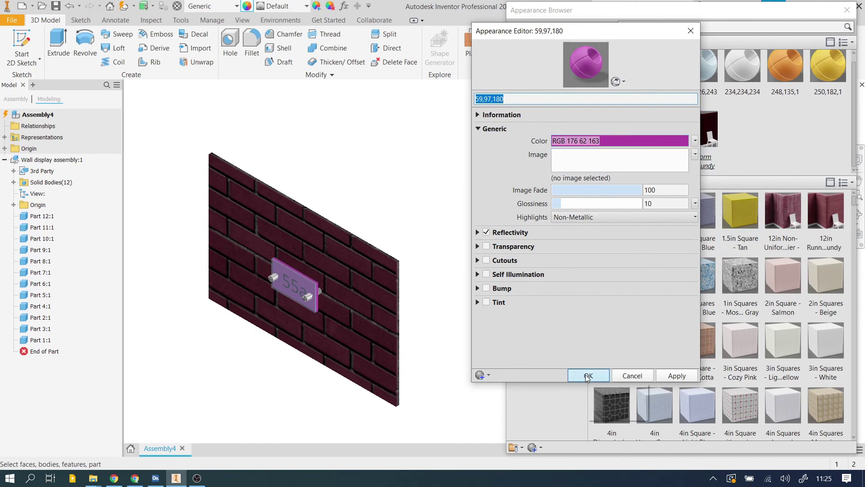
{"action": "left_click", "coordinate": [634, 377]}
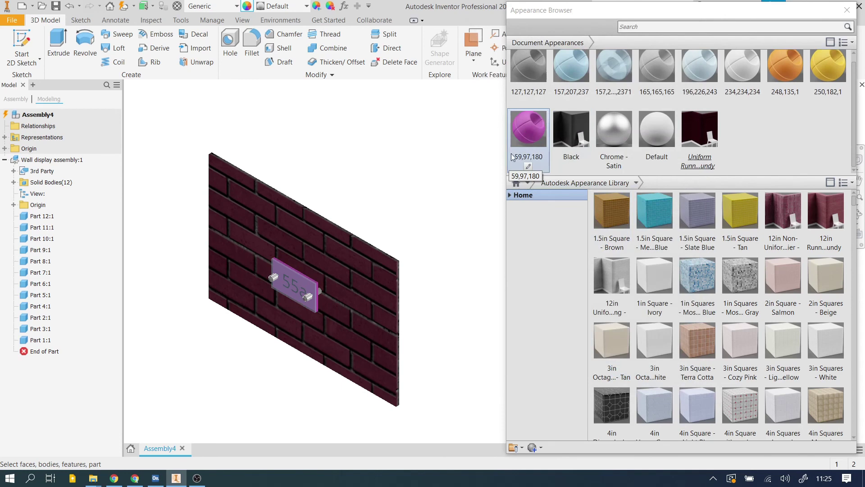
Close the Appearance Browser and frame the finished wall display face-on
{"action": "scroll", "coordinate": [296, 321], "scroll_direction": "down", "scroll_amount": 5}
{"action": "scroll", "coordinate": [296, 321], "scroll_direction": "up", "scroll_amount": 5}
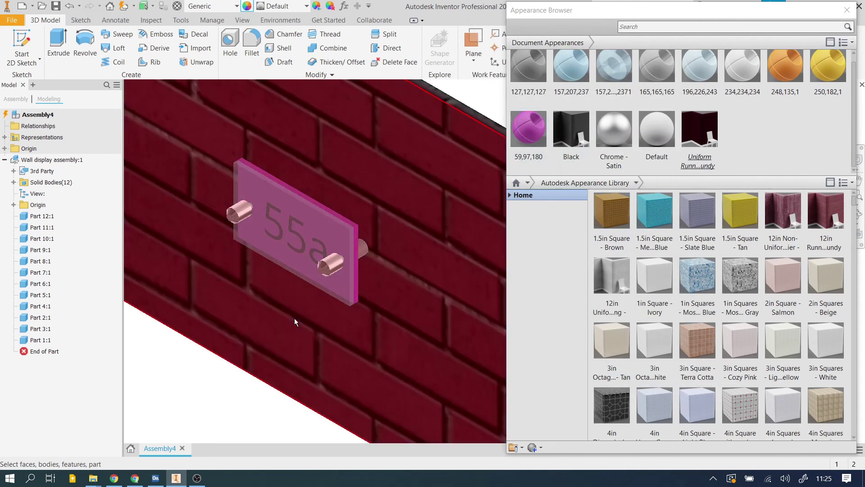
{"action": "scroll", "coordinate": [315, 291], "scroll_direction": "down", "scroll_amount": 2}
{"action": "scroll", "coordinate": [319, 285], "scroll_direction": "up", "scroll_amount": 2}
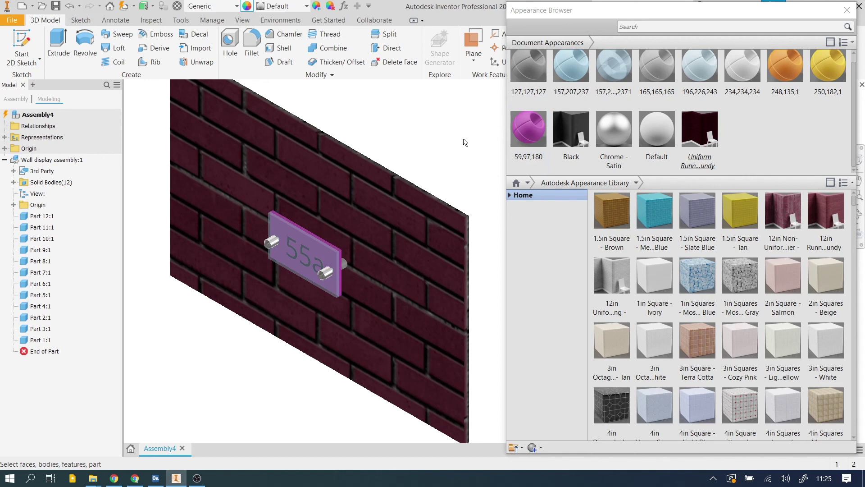
{"action": "middle_click_drag", "start_coordinate": [463, 139], "coordinate": [440, 175], "text": "shift"}
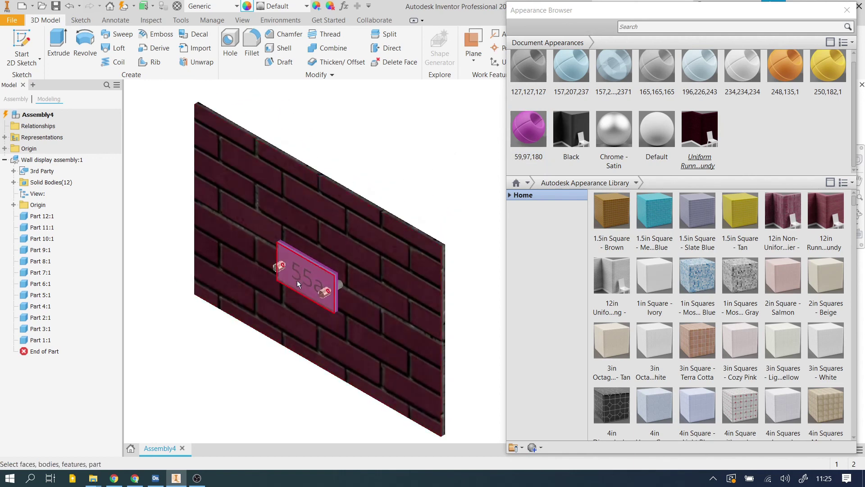
{"action": "left_click", "coordinate": [847, 10]}
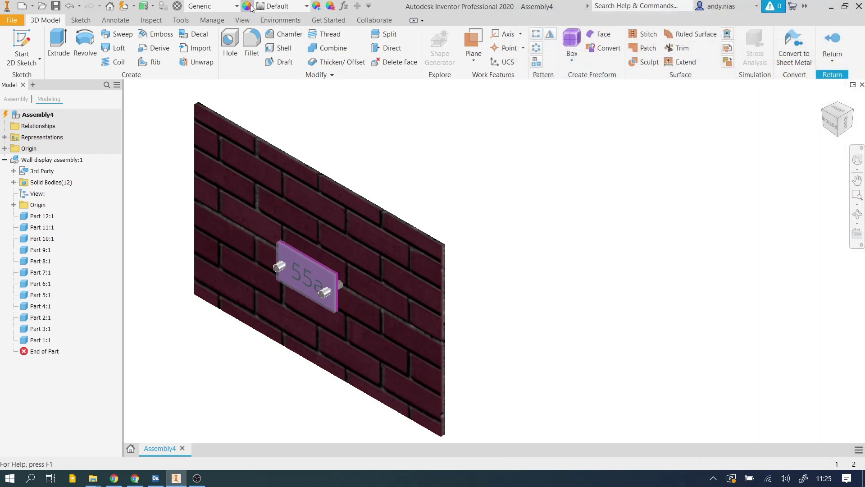
{"action": "key", "text": "F2"}
{"action": "left_click_drag", "start_coordinate": [453, 209], "coordinate": [571, 208]}
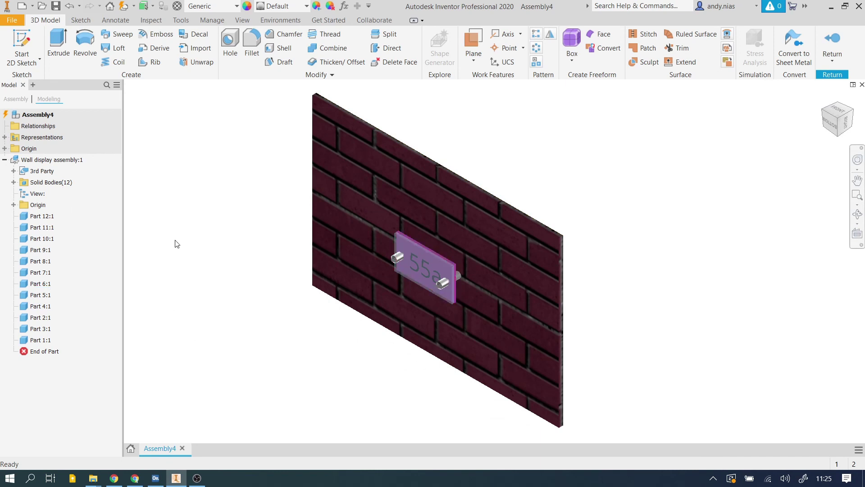
Exit in-place editing of the wall display back to Assembly4 and collapse its Wall display assembly:1 browser node
{"action": "left_click", "coordinate": [832, 41]}
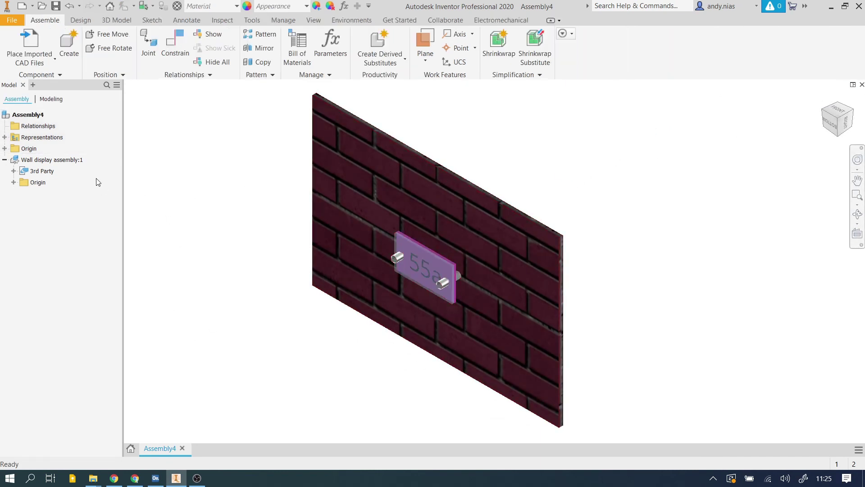
{"action": "scroll", "coordinate": [234, 215], "scroll_direction": "up", "scroll_amount": 2}
{"action": "scroll", "coordinate": [238, 215], "scroll_direction": "down", "scroll_amount": 1}
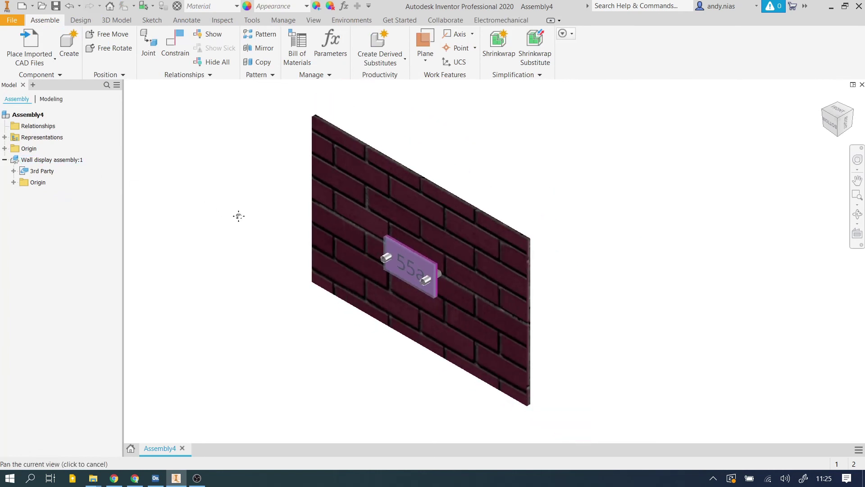
{"action": "middle_click_drag", "start_coordinate": [238, 214], "coordinate": [256, 212]}
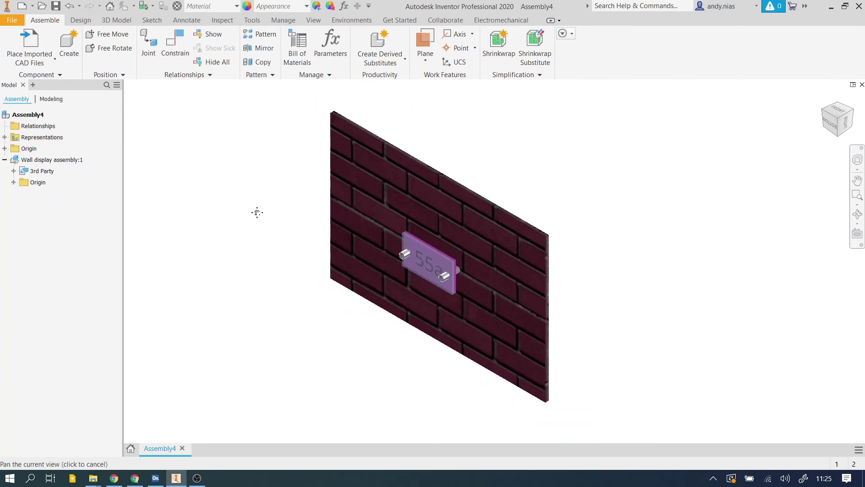
{"action": "left_click", "coordinate": [350, 22]}
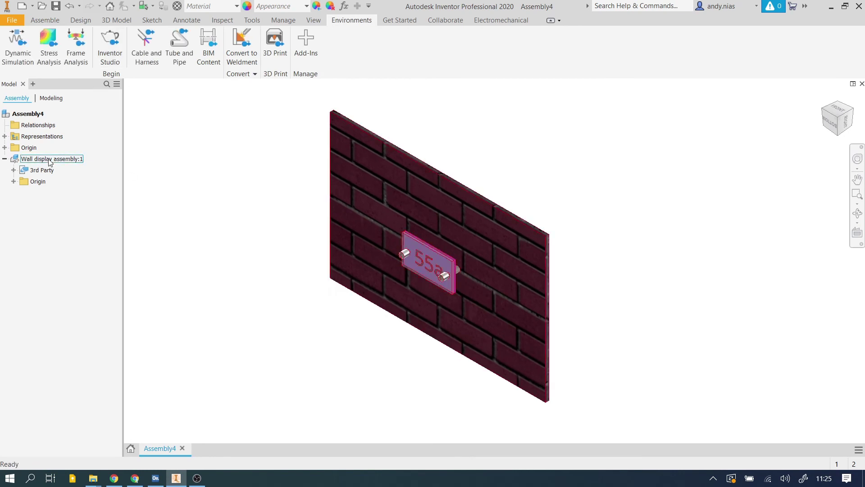
{"action": "left_click", "coordinate": [4, 158]}
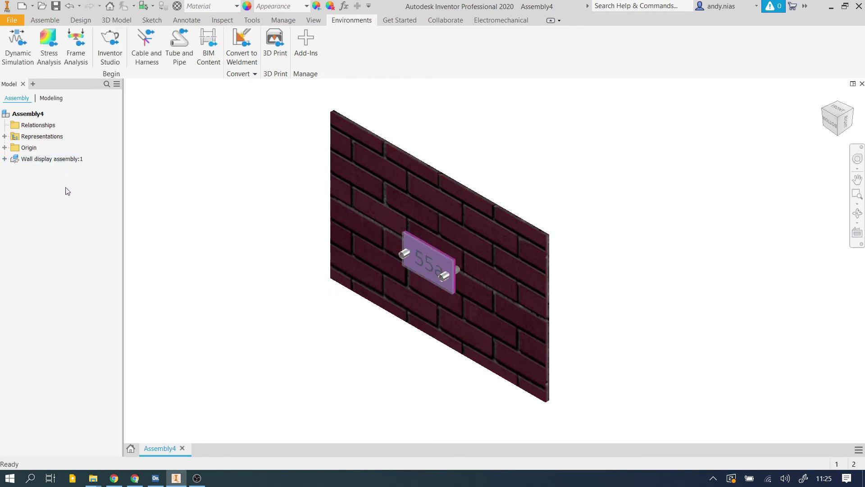